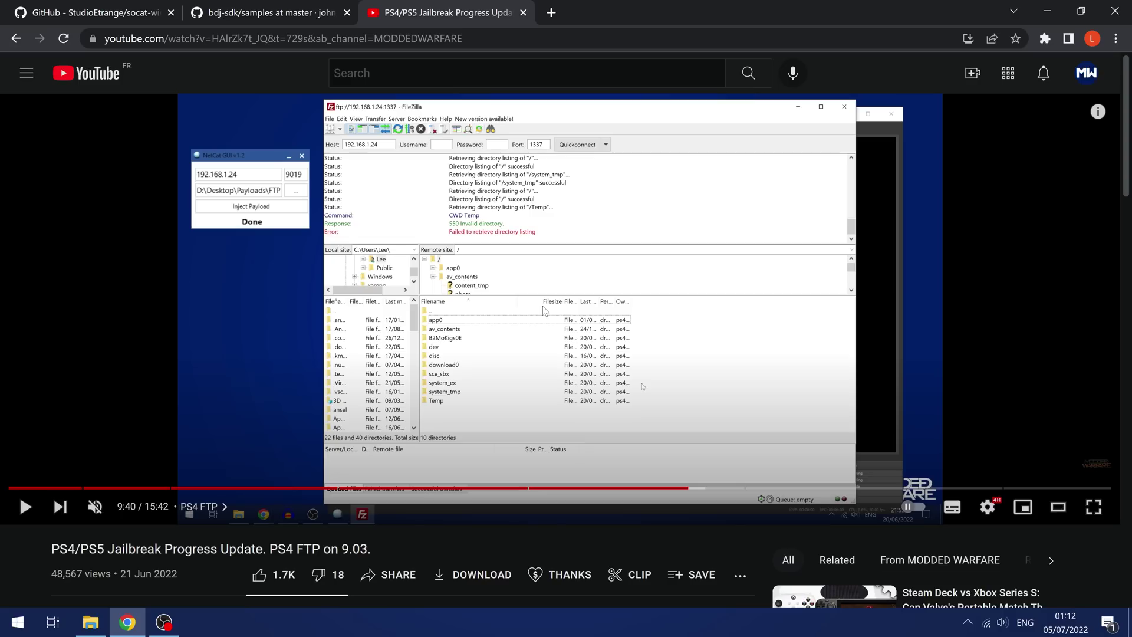
Open the ps5filedump folder in the bdj-sdk samples repository on GitHub, then minimise the browser.
{"action": "key", "text": "ctrl+shift+Tab"}
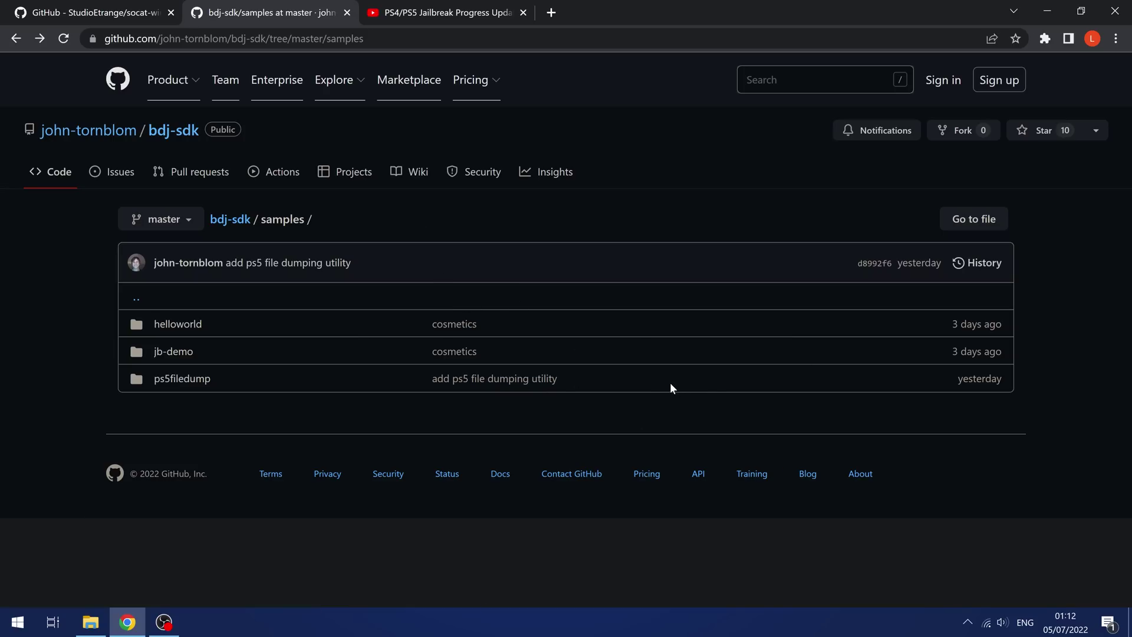
{"action": "left_click_drag", "start_coordinate": [670, 388], "coordinate": [149, 383]}
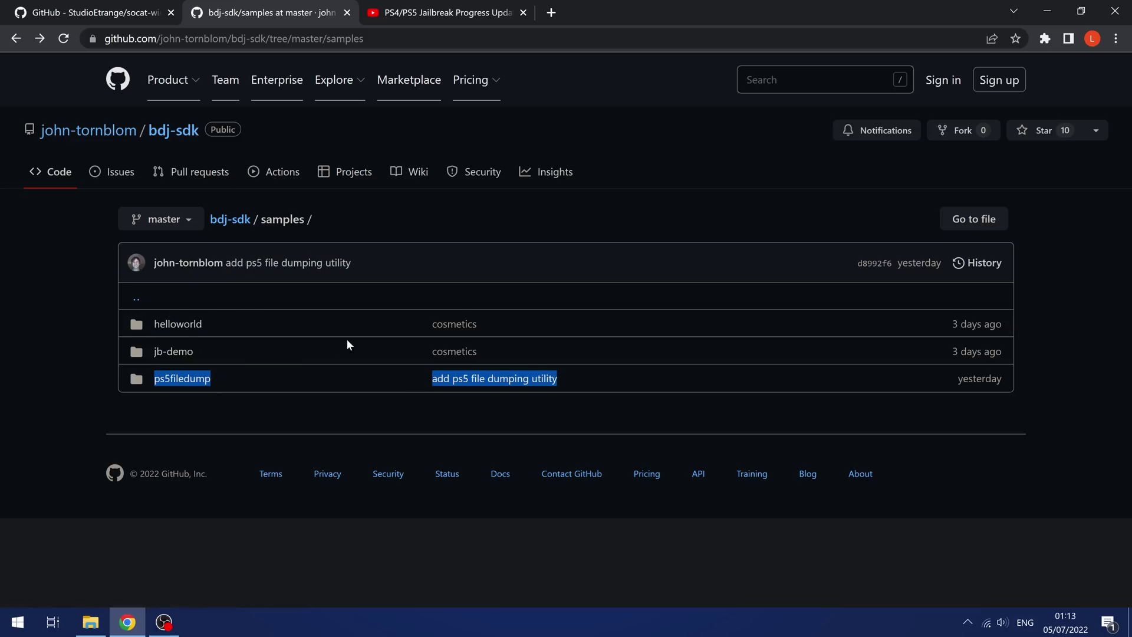
{"action": "left_click", "coordinate": [188, 383]}
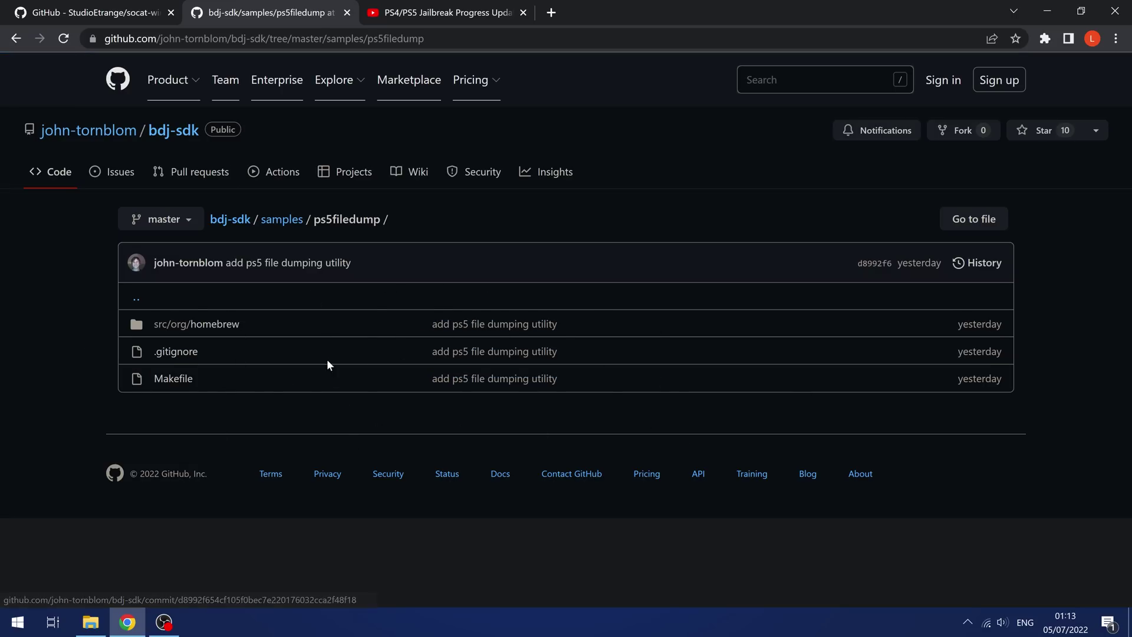
{"action": "left_click", "coordinate": [1047, 11]}
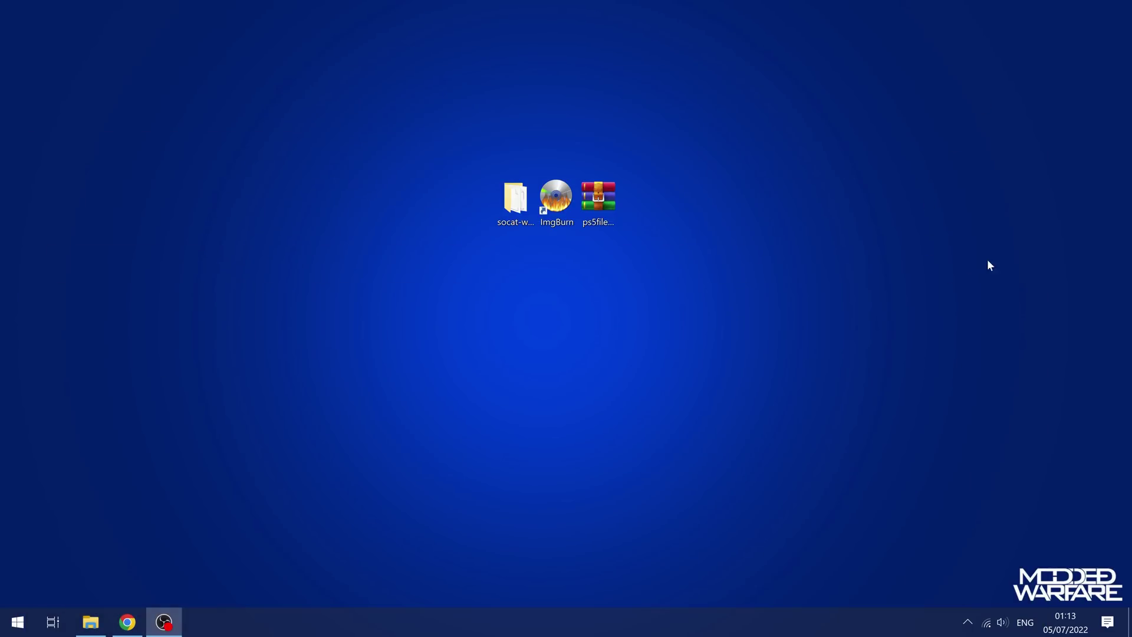
{"action": "left_click", "coordinate": [611, 231]}
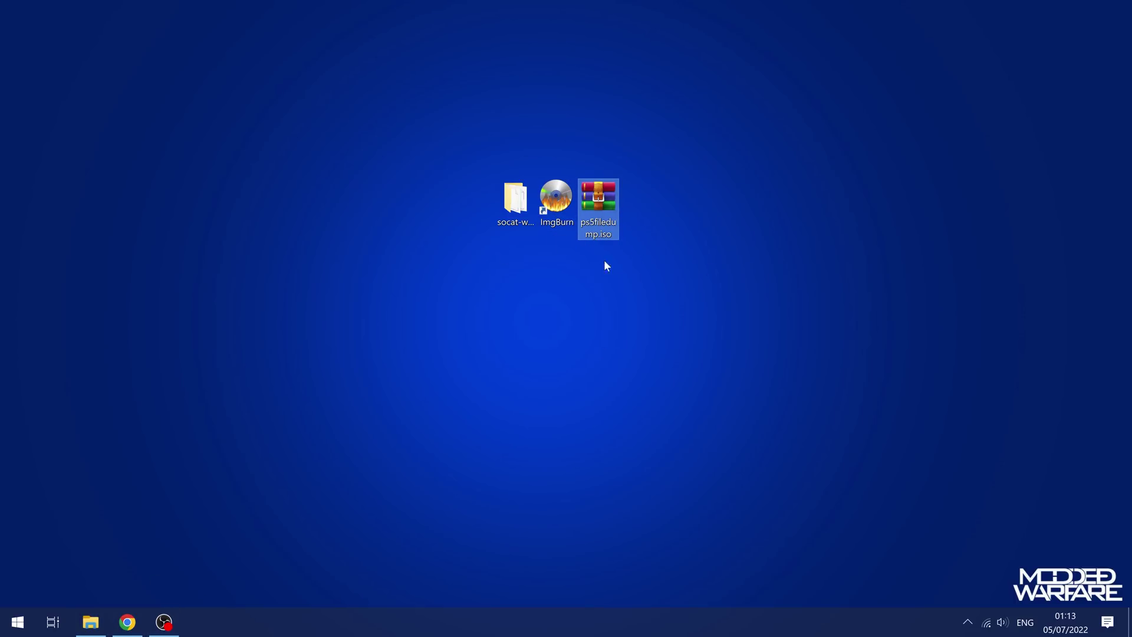
{"action": "left_click", "coordinate": [582, 353]}
{"action": "left_click_drag", "start_coordinate": [778, 110], "coordinate": [583, 290]}
{"action": "left_click_drag", "start_coordinate": [591, 155], "coordinate": [619, 277]}
{"action": "left_click_drag", "start_coordinate": [750, 331], "coordinate": [442, 171]}
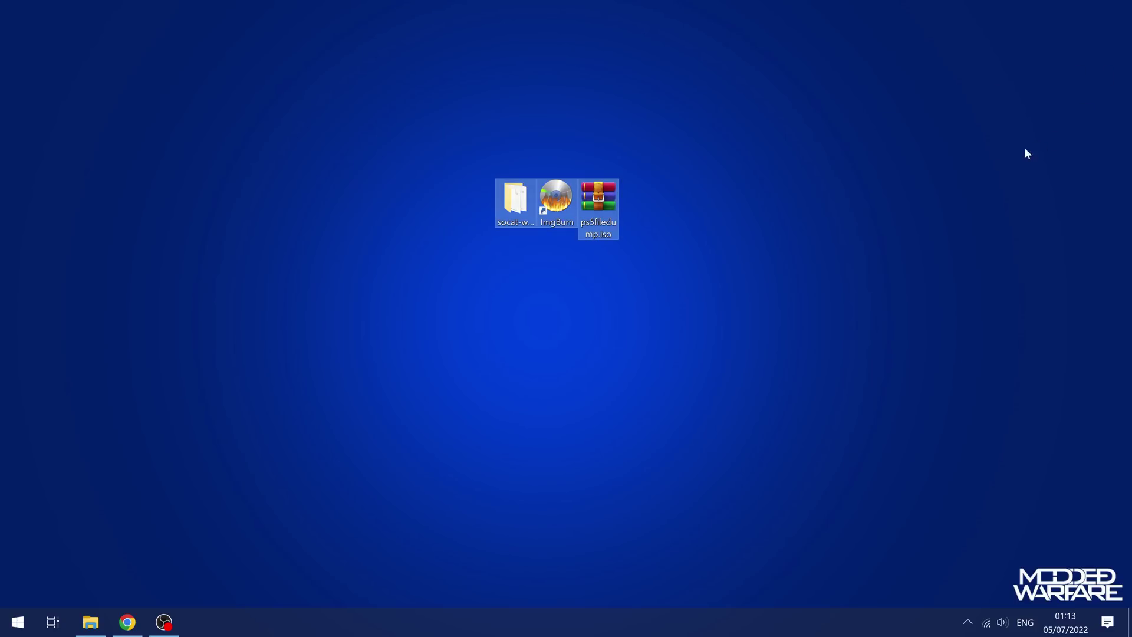
{"action": "left_click", "coordinate": [674, 265]}
Launch ImgBurn from the desktop, reposition its window and choose to write an image file to disc.
{"action": "left_click", "coordinate": [556, 192]}
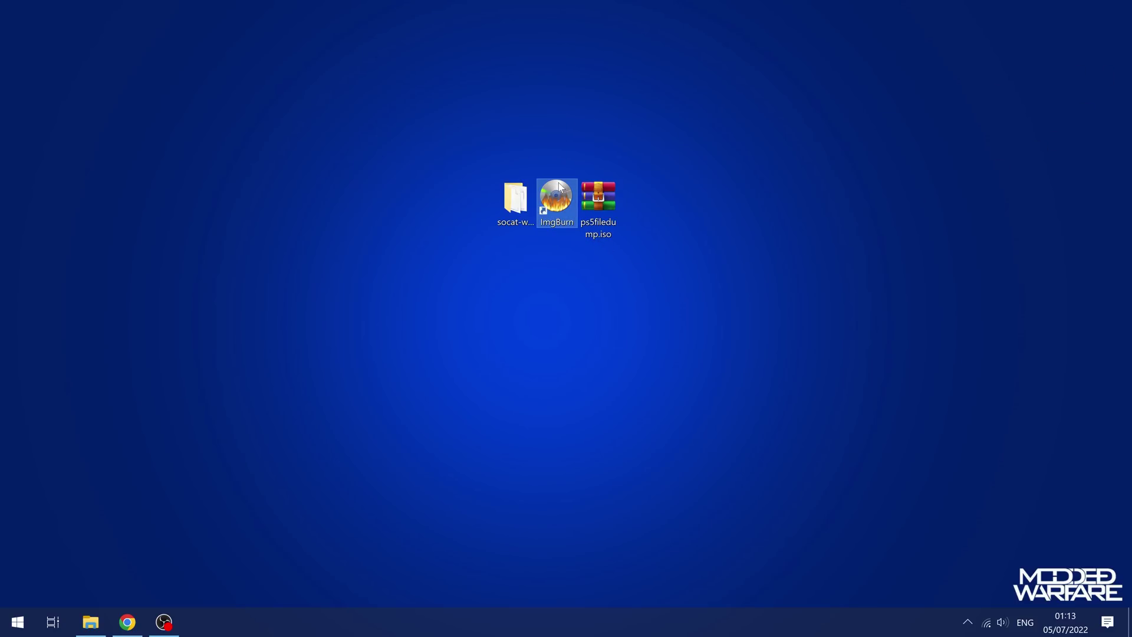
{"action": "double_click", "coordinate": [560, 199]}
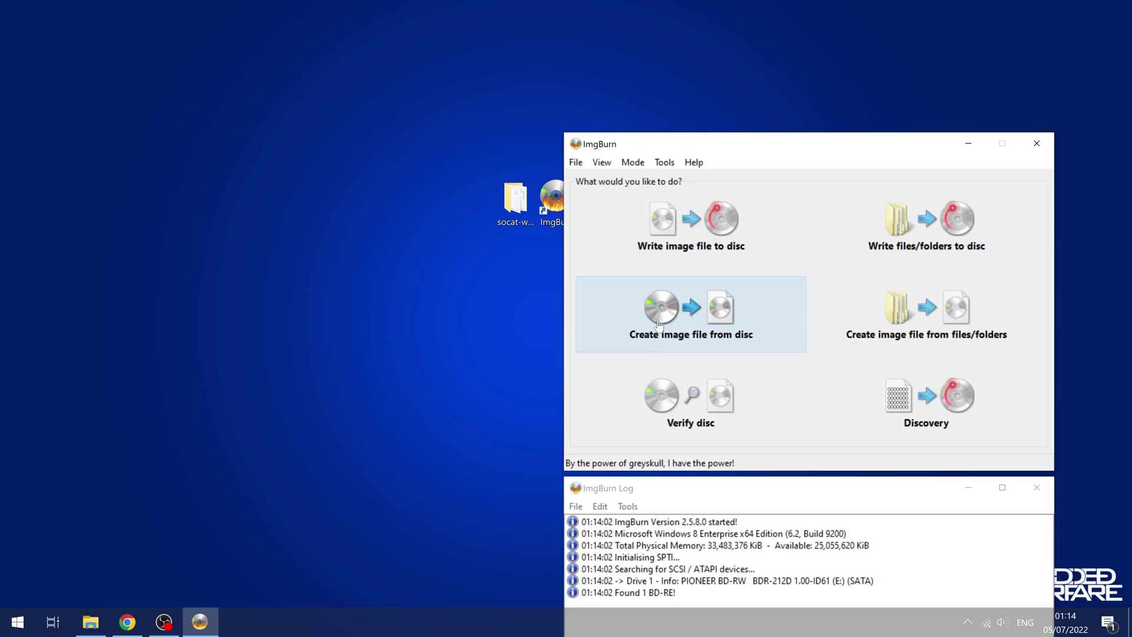
{"action": "left_click_drag", "start_coordinate": [770, 144], "coordinate": [585, 76]}
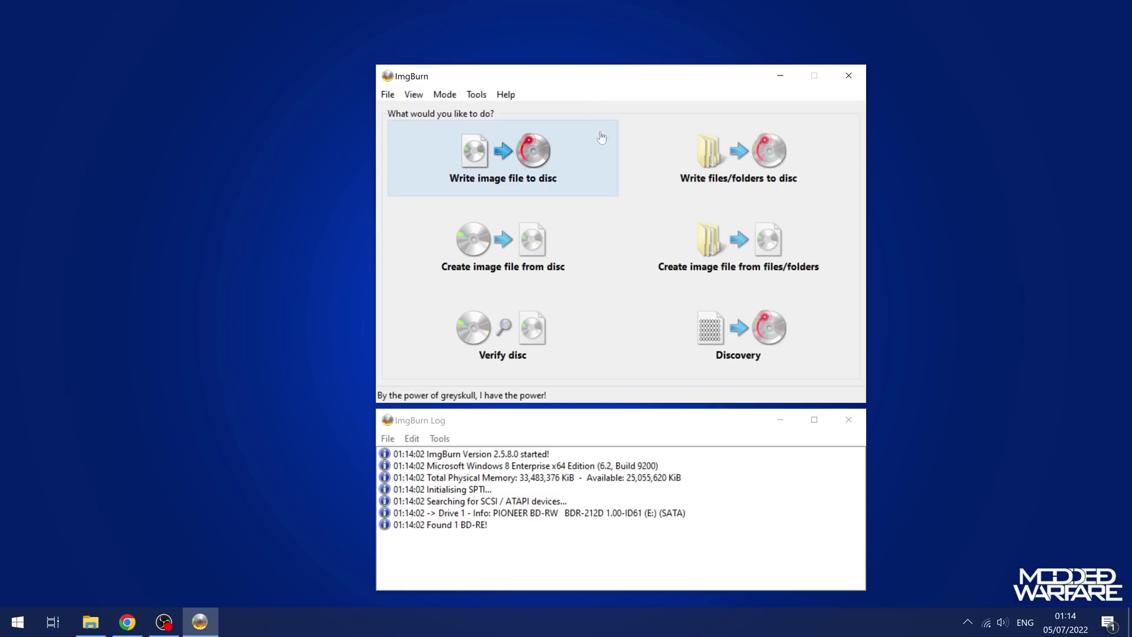
{"action": "left_click", "coordinate": [523, 167]}
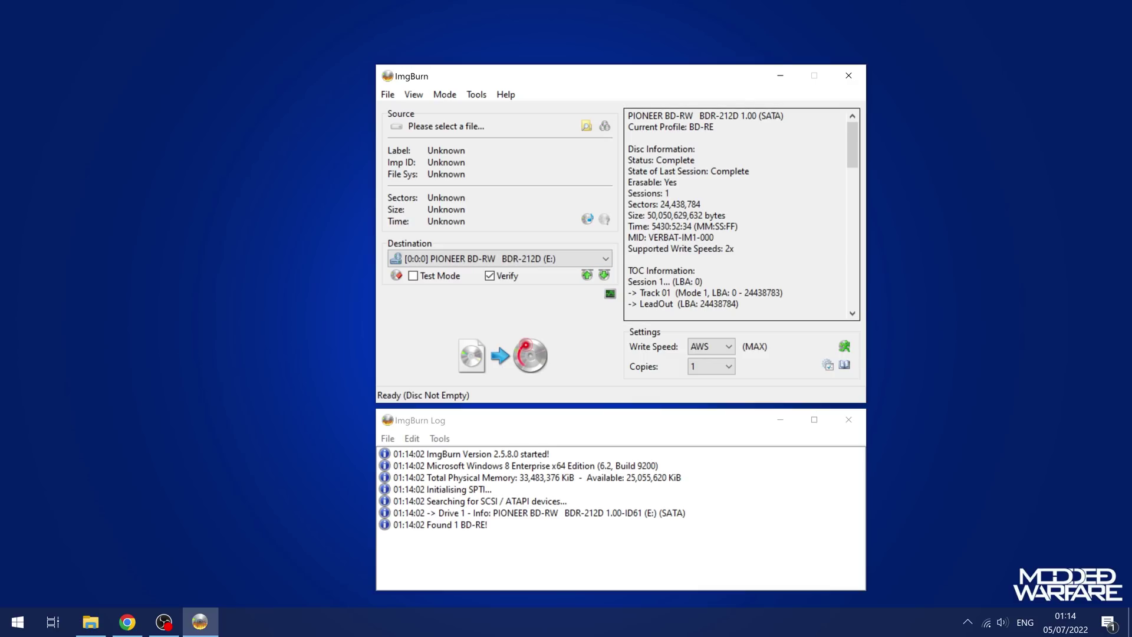
Load ps5filedump.iso from the desktop as the source image for the burn.
{"action": "left_click_drag", "start_coordinate": [689, 126], "coordinate": [714, 127]}
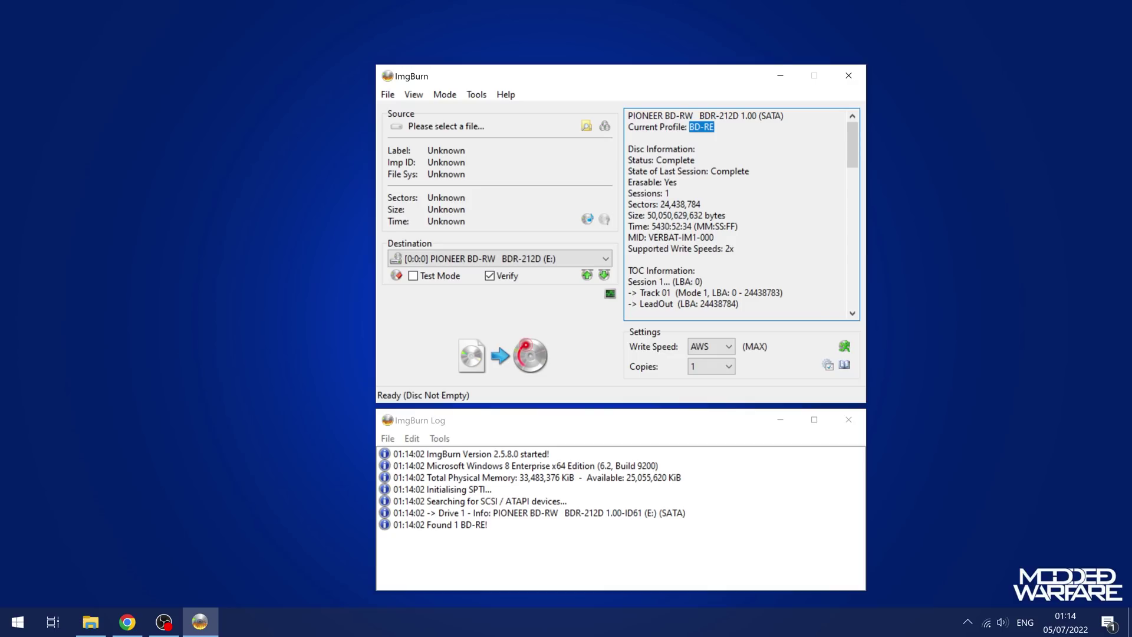
{"action": "left_click", "coordinate": [628, 138]}
{"action": "left_click_drag", "start_coordinate": [606, 71], "coordinate": [561, 257]}
{"action": "left_click_drag", "start_coordinate": [607, 190], "coordinate": [468, 357]}
{"action": "left_click_drag", "start_coordinate": [617, 263], "coordinate": [640, 66]}
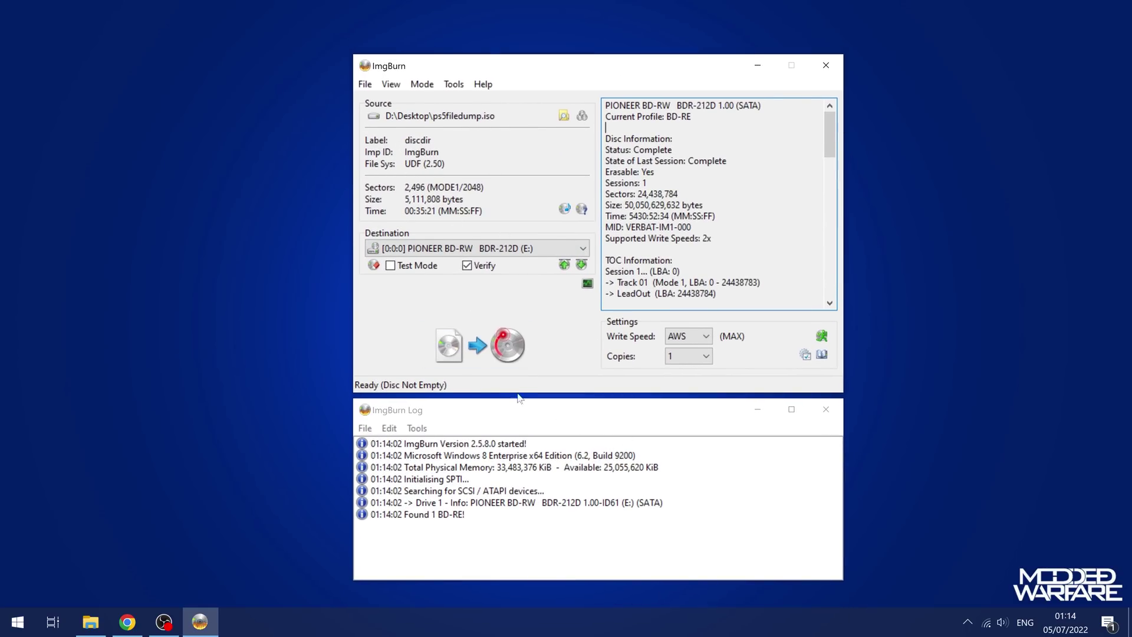
Burn and verify the image on the rewritable Blu-ray, agreeing to overwrite its existing data, and close ImgBurn.
{"action": "left_click", "coordinate": [492, 352]}
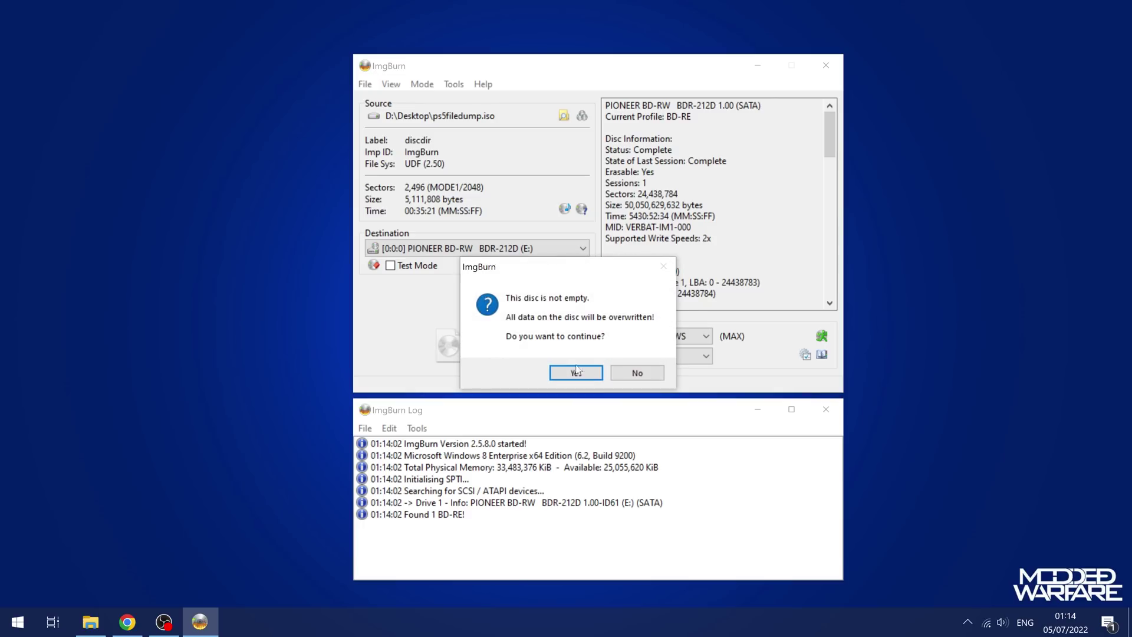
{"action": "left_click", "coordinate": [580, 375]}
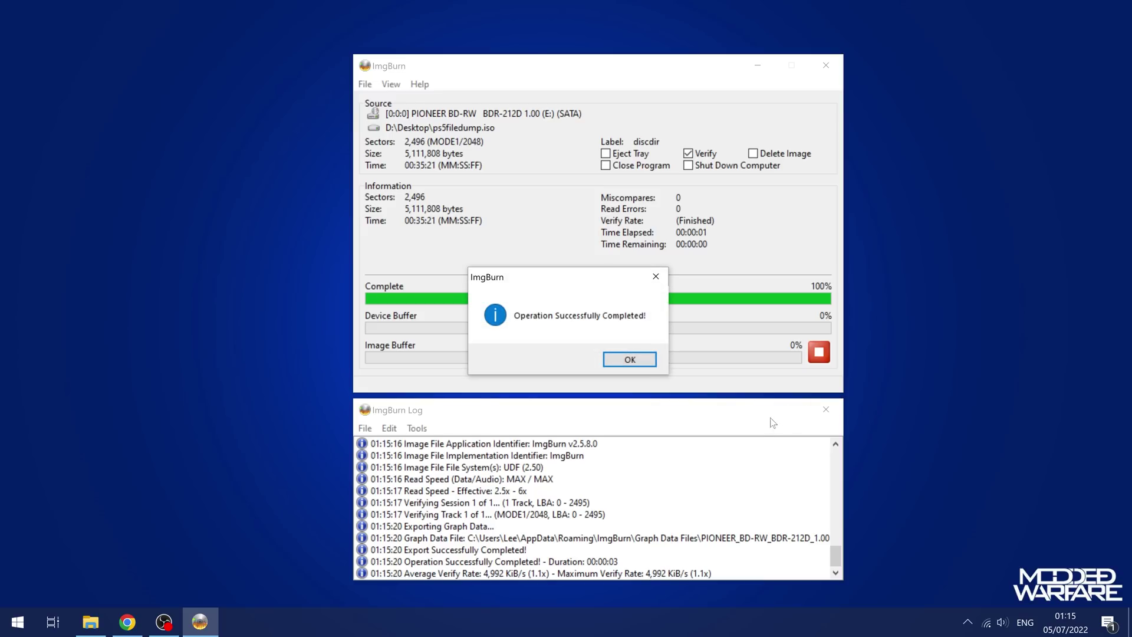
{"action": "left_click", "coordinate": [621, 360]}
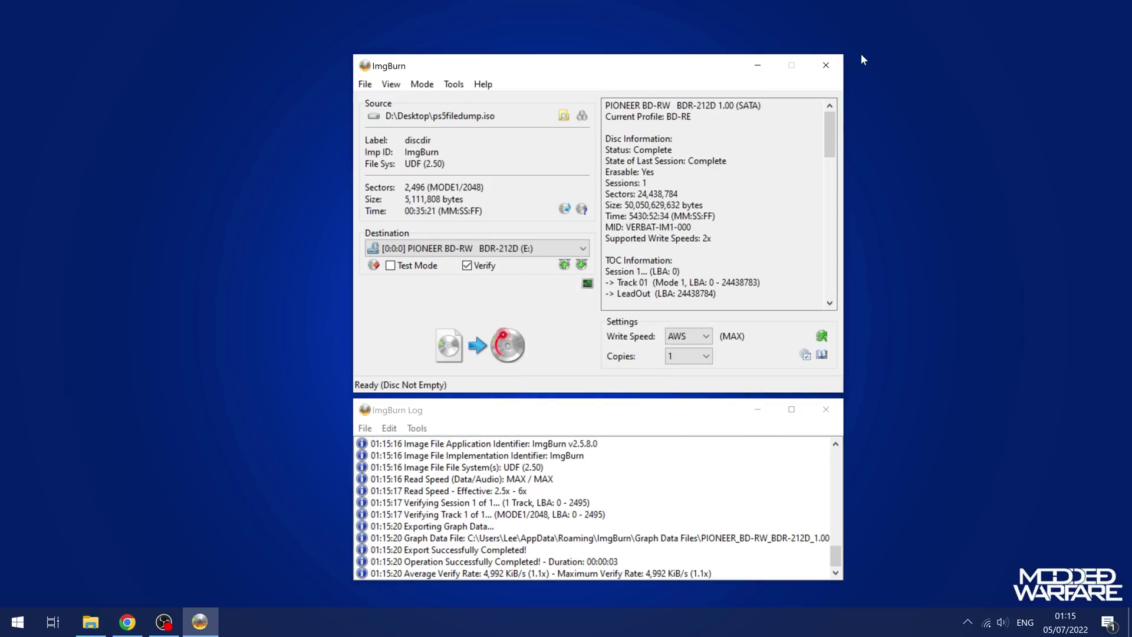
{"action": "left_click", "coordinate": [826, 66]}
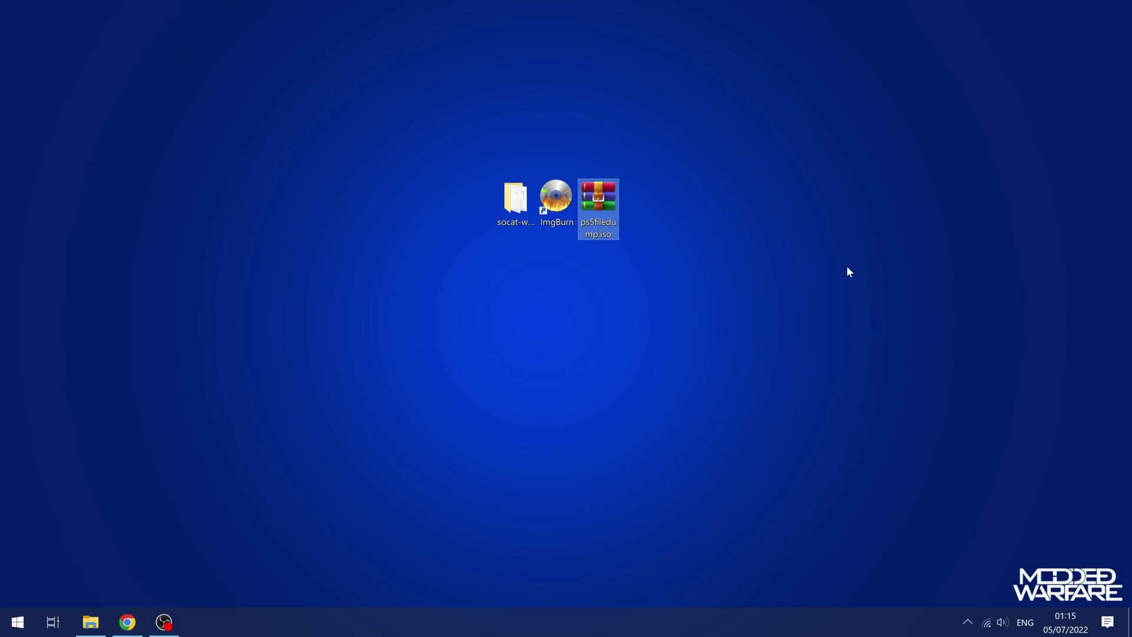
Switch to Chrome and examine the StudioEtrange socat-windows repository's file list and download options on GitHub.
{"action": "left_click", "coordinate": [513, 207]}
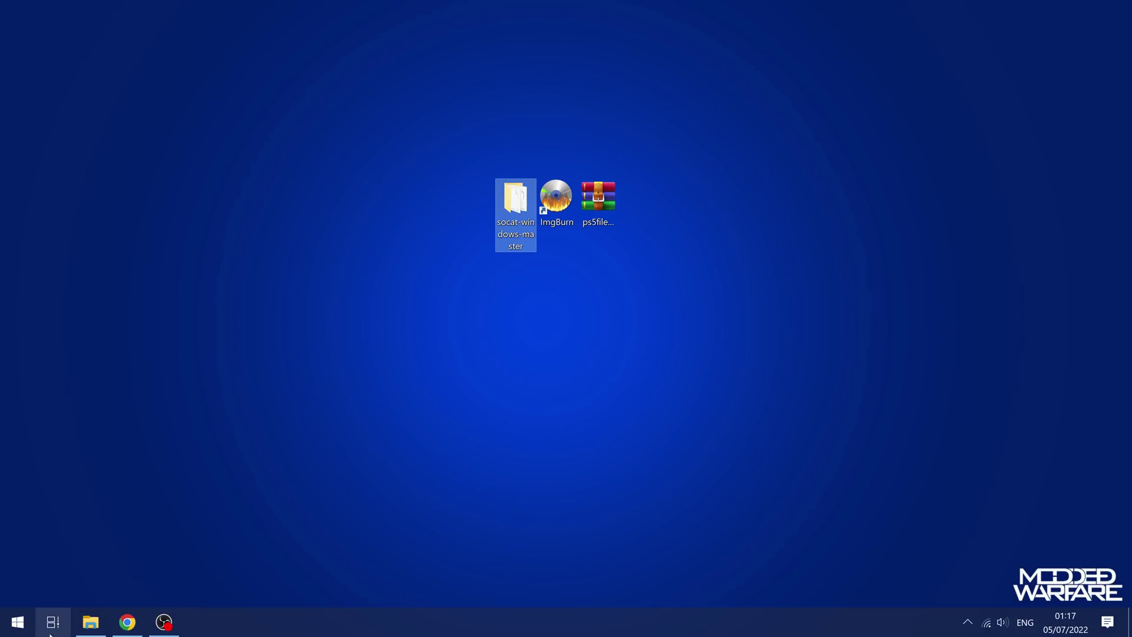
{"action": "left_click", "coordinate": [127, 622]}
{"action": "left_click", "coordinate": [88, 12]}
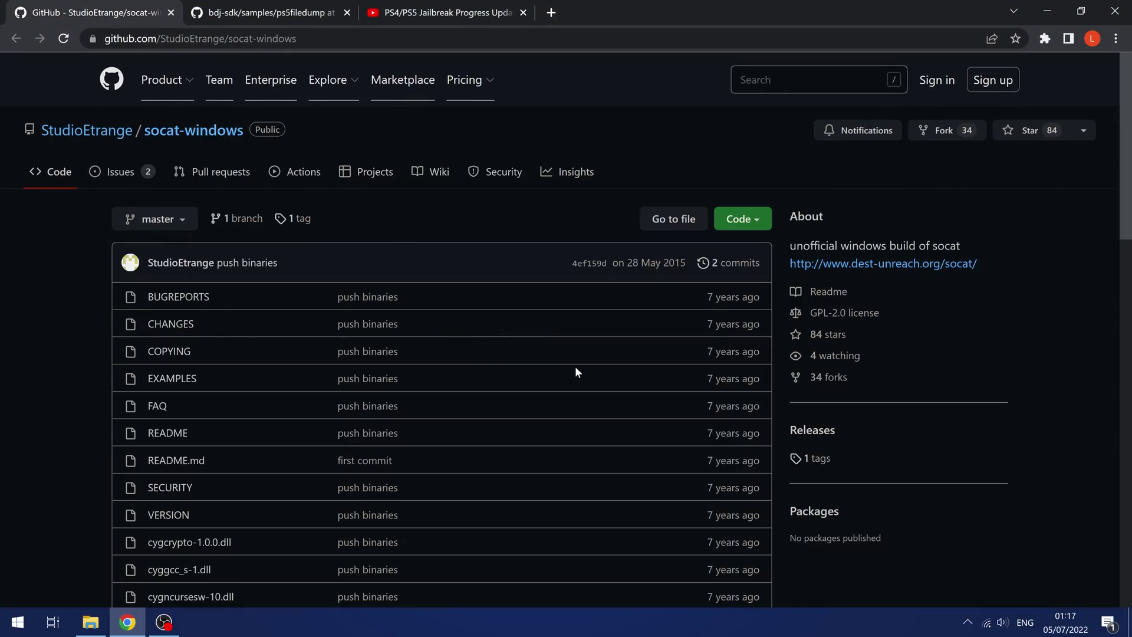
{"action": "scroll", "coordinate": [484, 370], "scroll_direction": "down", "scroll_amount": 5}
{"action": "scroll", "coordinate": [488, 373], "scroll_direction": "up", "scroll_amount": 5}
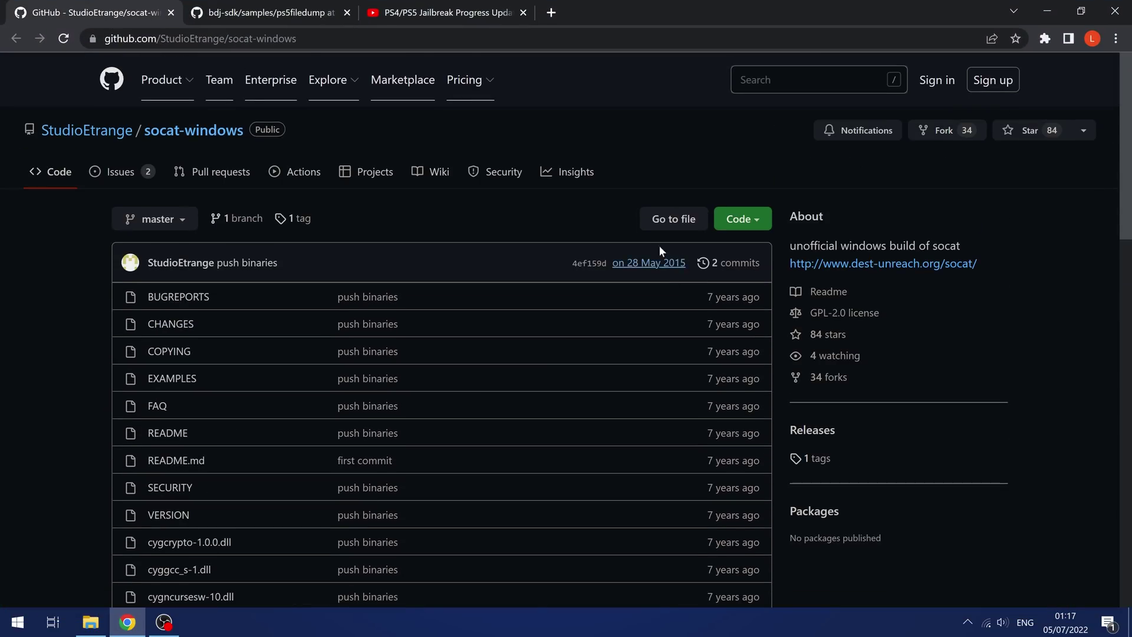
{"action": "left_click", "coordinate": [740, 221]}
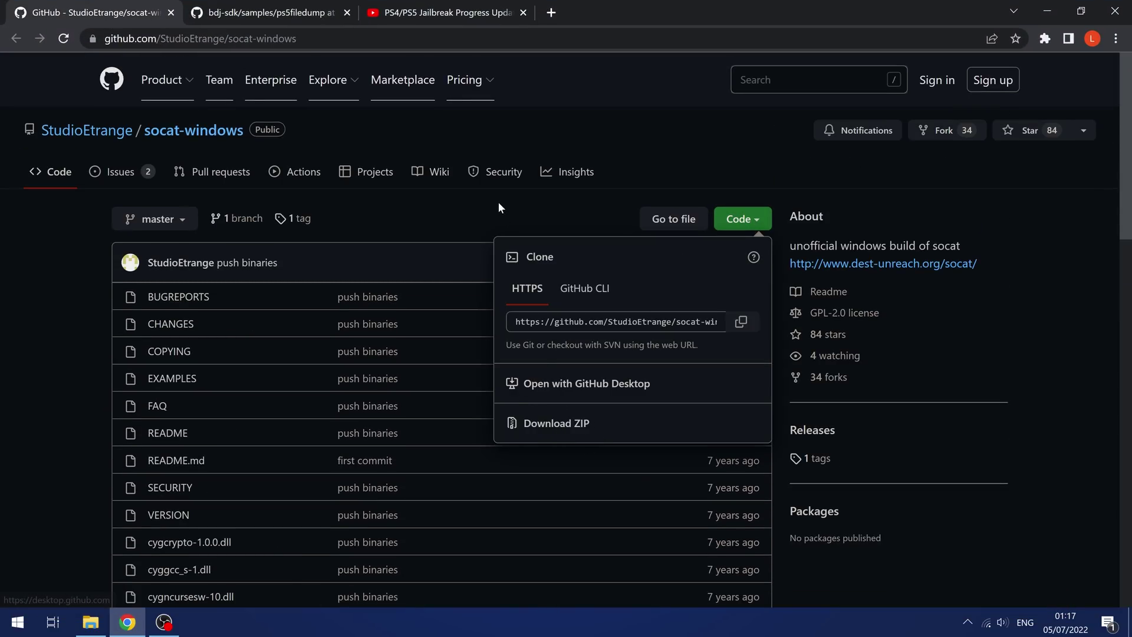
{"action": "scroll", "coordinate": [707, 177], "scroll_direction": "down", "scroll_amount": 2}
{"action": "left_click", "coordinate": [1047, 11]}
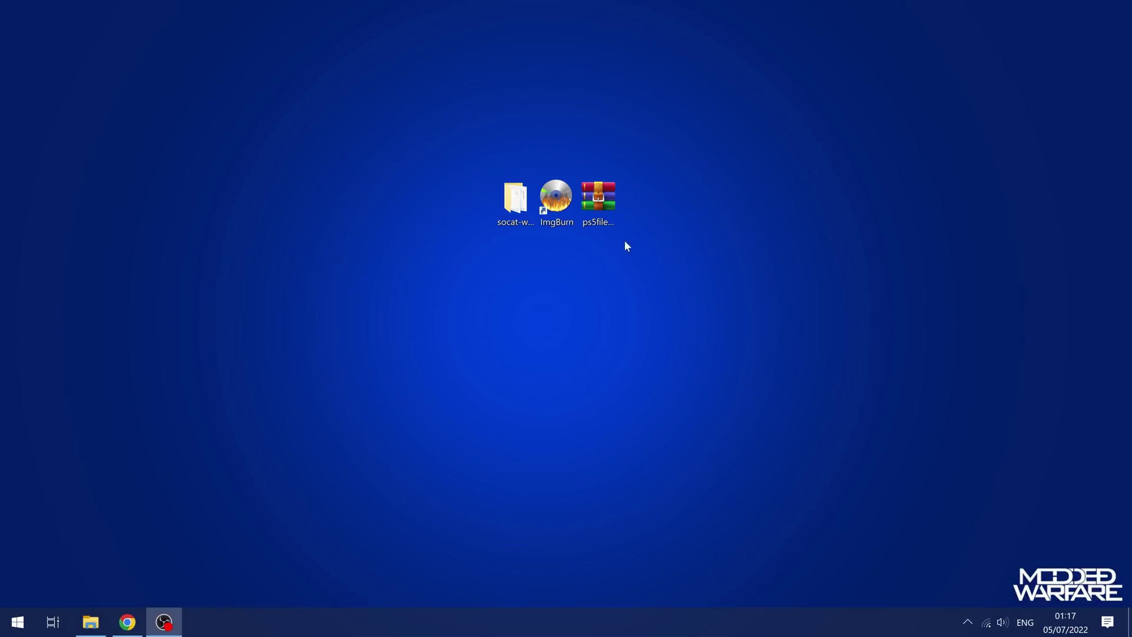
Open the socat-windows-master folder from the desktop and enlarge its window so all the files fit.
{"action": "left_click", "coordinate": [513, 204]}
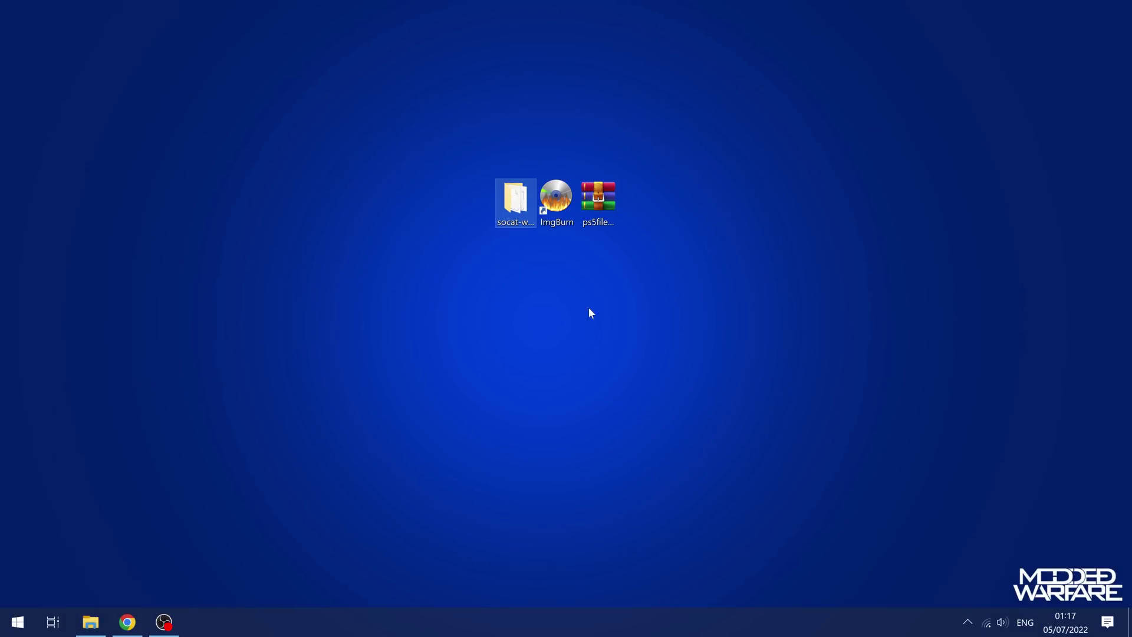
{"action": "key", "text": "Return"}
{"action": "scroll", "coordinate": [581, 354], "scroll_direction": "down", "scroll_amount": 1}
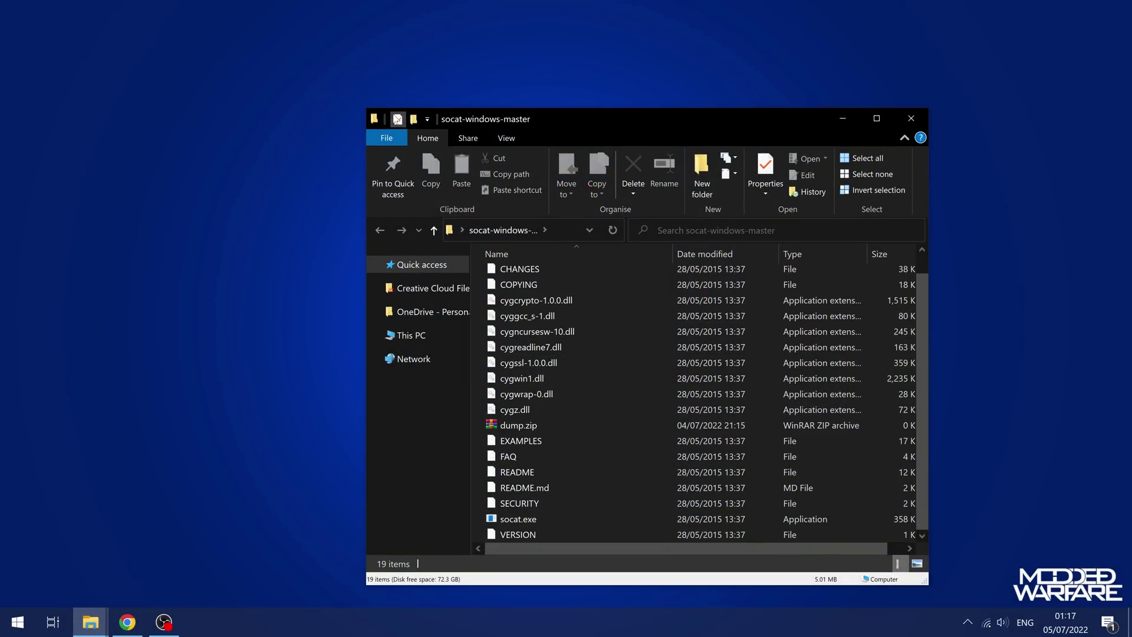
{"action": "left_click_drag", "start_coordinate": [362, 110], "coordinate": [168, 27]}
{"action": "left_click_drag", "start_coordinate": [395, 48], "coordinate": [489, 72]}
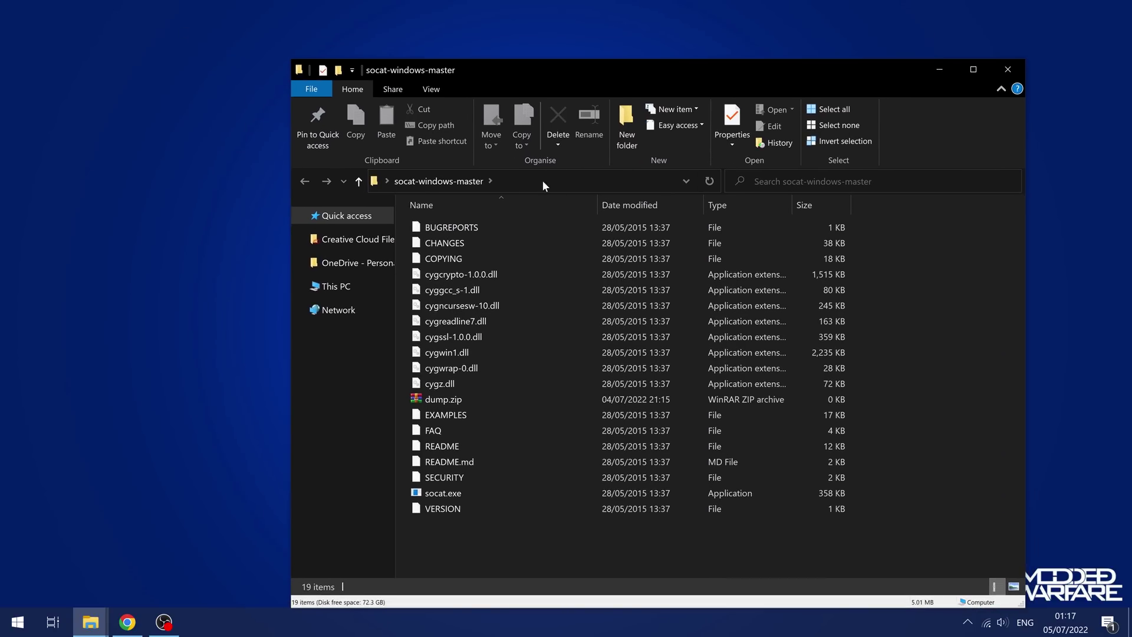
Open a command prompt in the socat-windows-master folder by prefixing its path with cmd, and move the console window.
{"action": "left_click", "coordinate": [521, 183]}
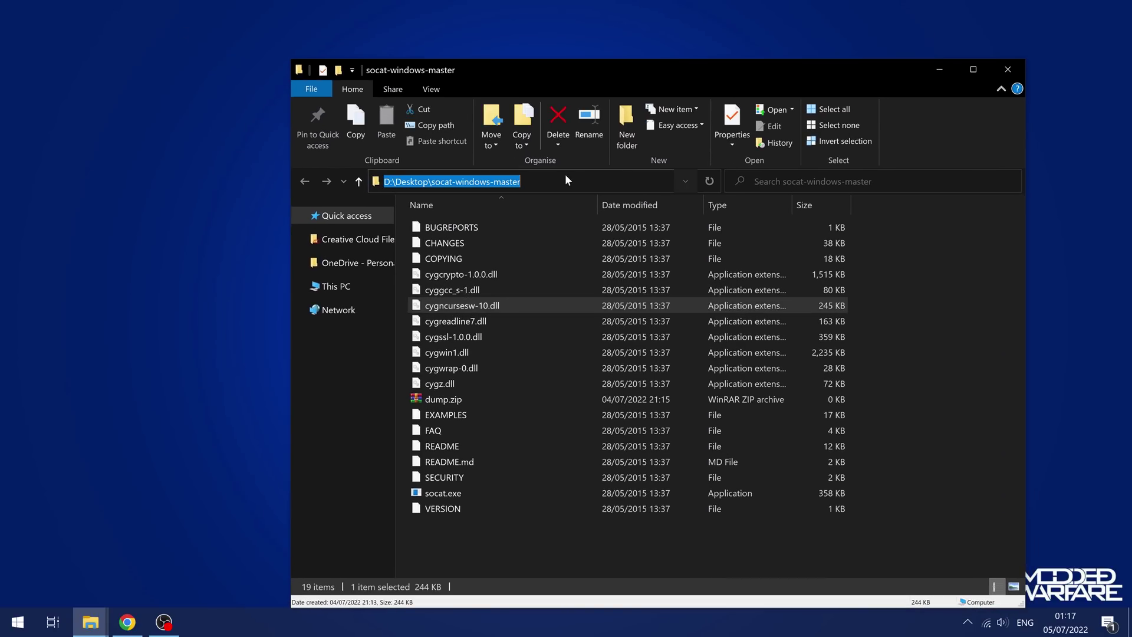
{"action": "left_click", "coordinate": [383, 180]}
{"action": "type", "text": "cm"}
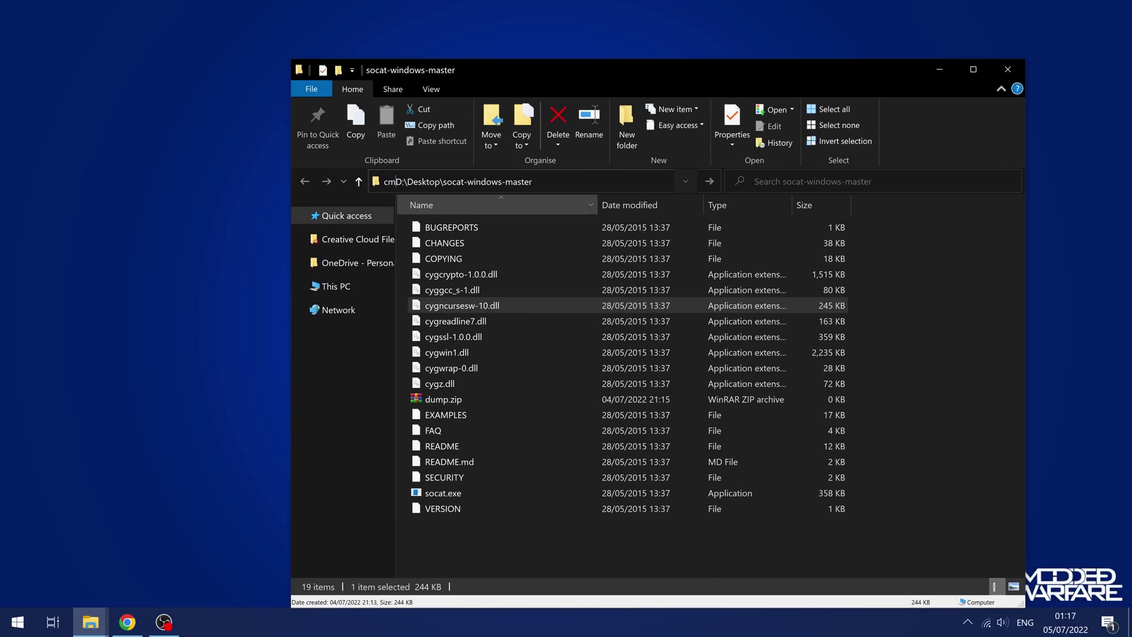
{"action": "type", "text": "d"}
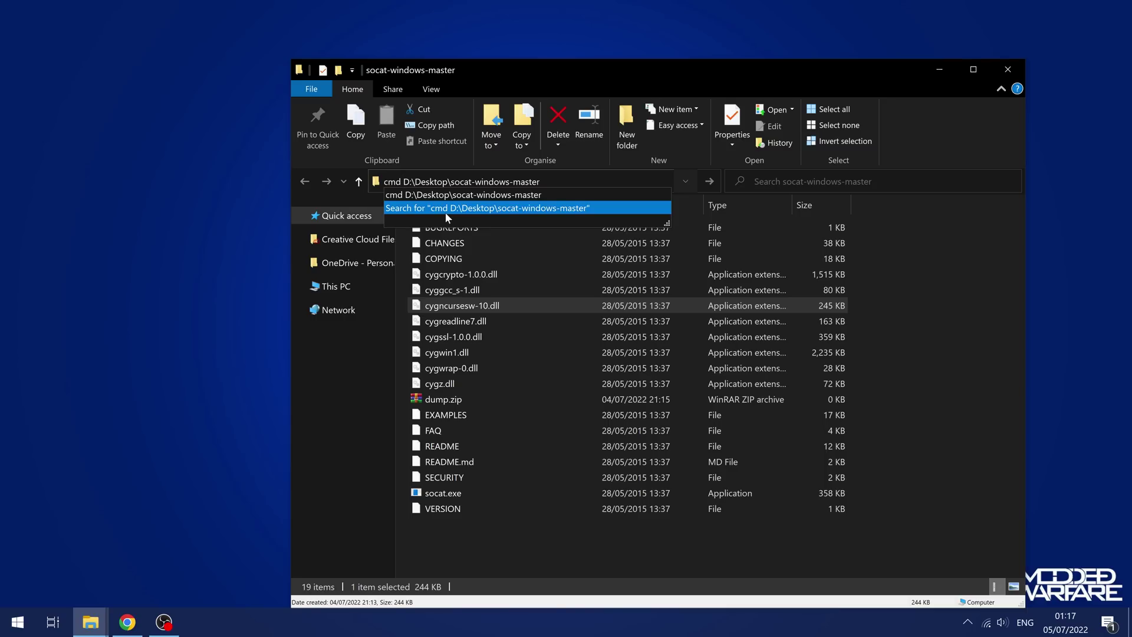
{"action": "key", "text": "Return"}
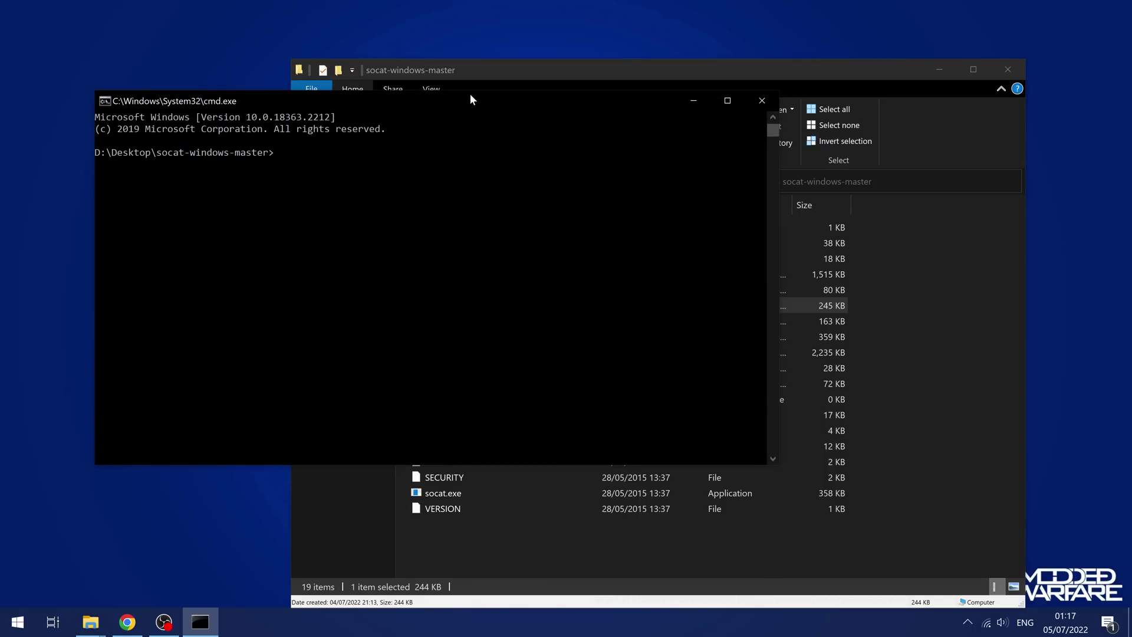
{"action": "left_click_drag", "start_coordinate": [470, 99], "coordinate": [669, 86]}
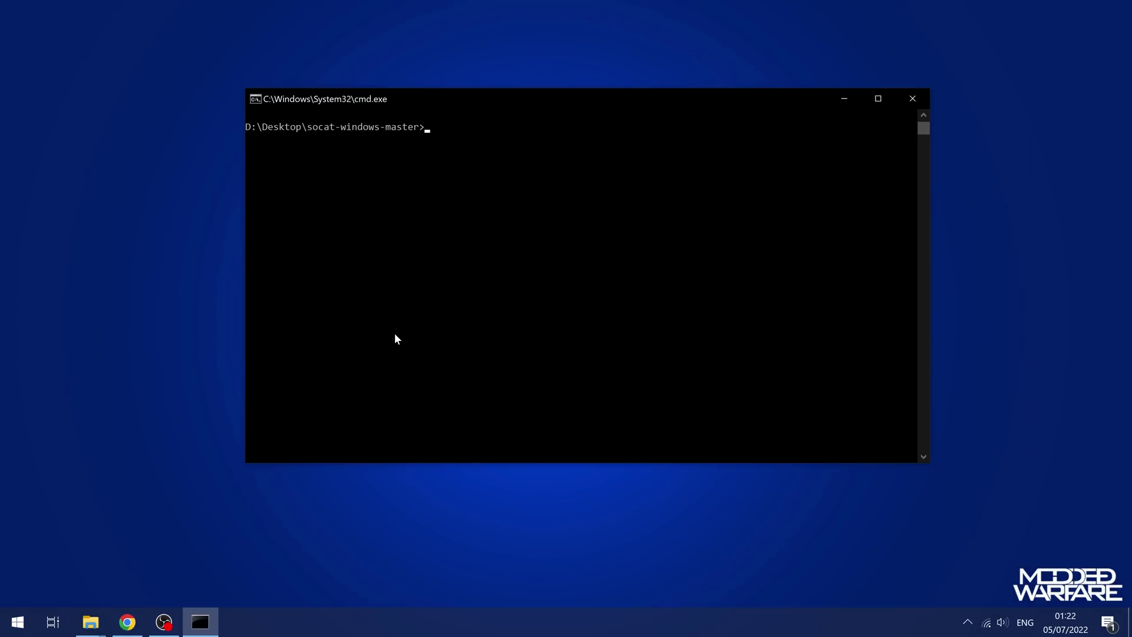
Run "socat - TCP-LISTEN:18194 > app0.zip" to save incoming data from port 18194.
{"action": "type", "text": "soca"}
{"action": "type", "text": "t - TCP-LISTEN:18194"}
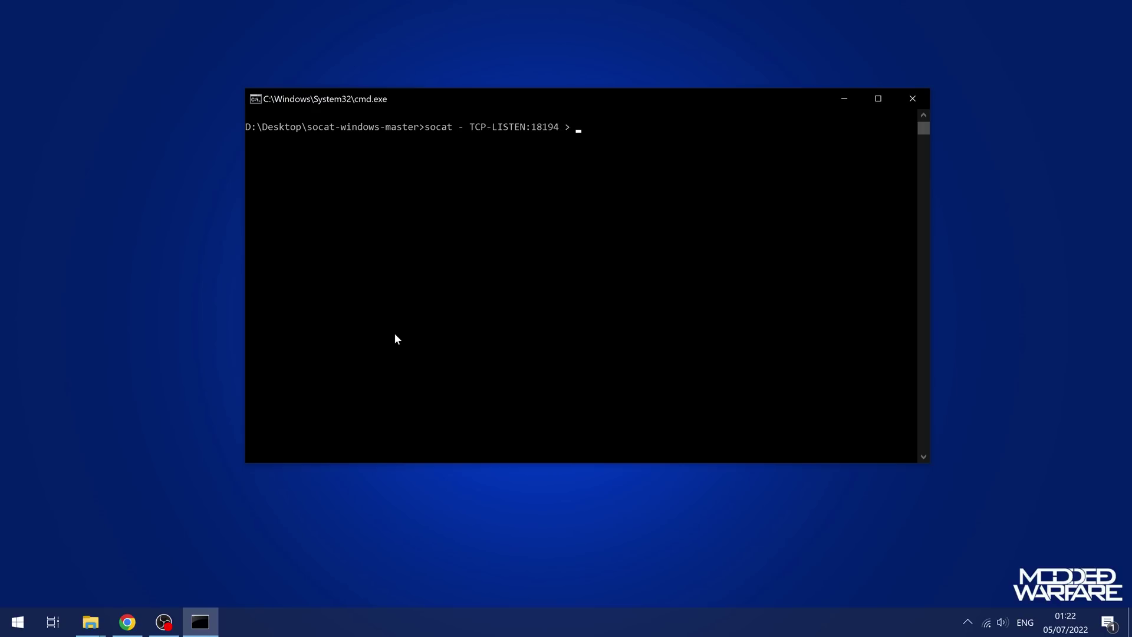
{"action": "type", "text": " > app0.zip"}
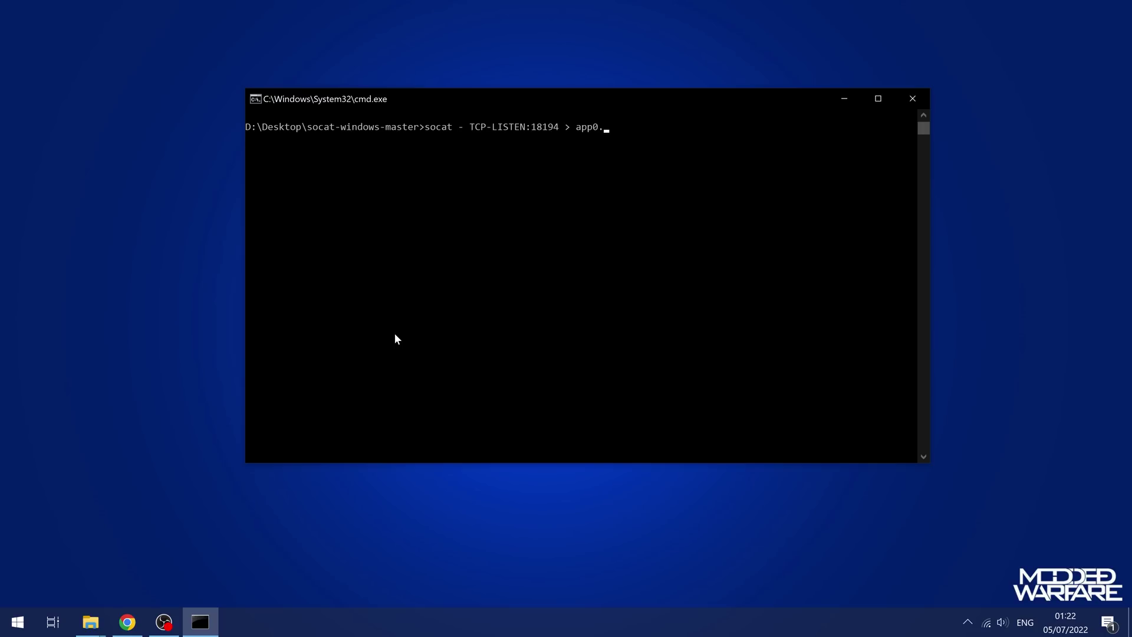
{"action": "type", "text": " > app0.zip"}
{"action": "key", "text": "Return"}
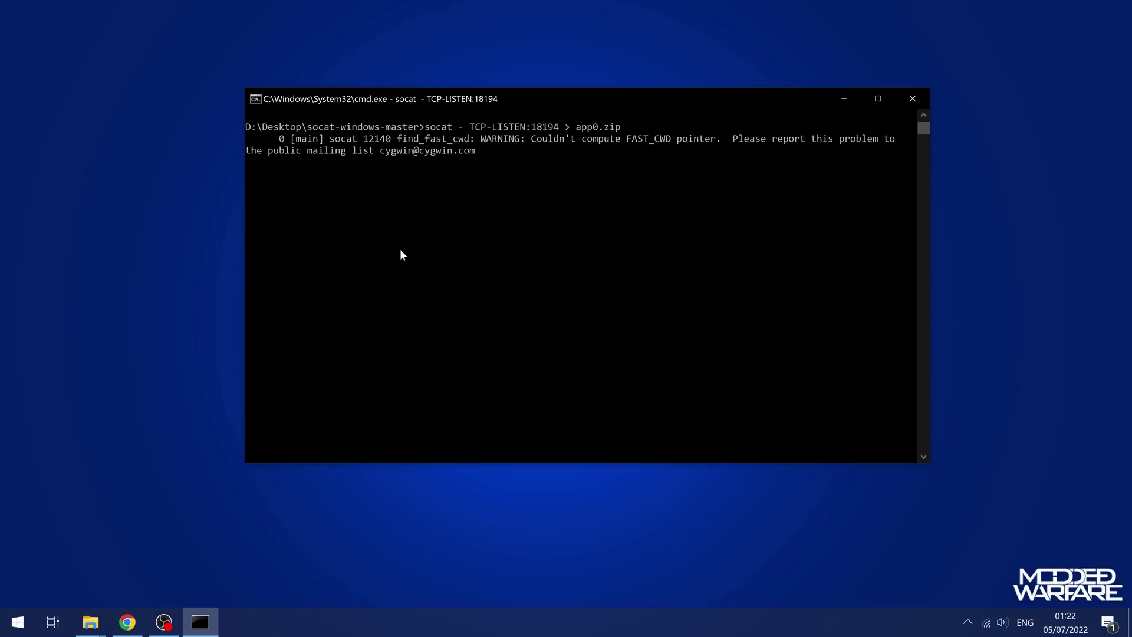
{"action": "left_click_drag", "start_coordinate": [583, 106], "coordinate": [532, 113]}
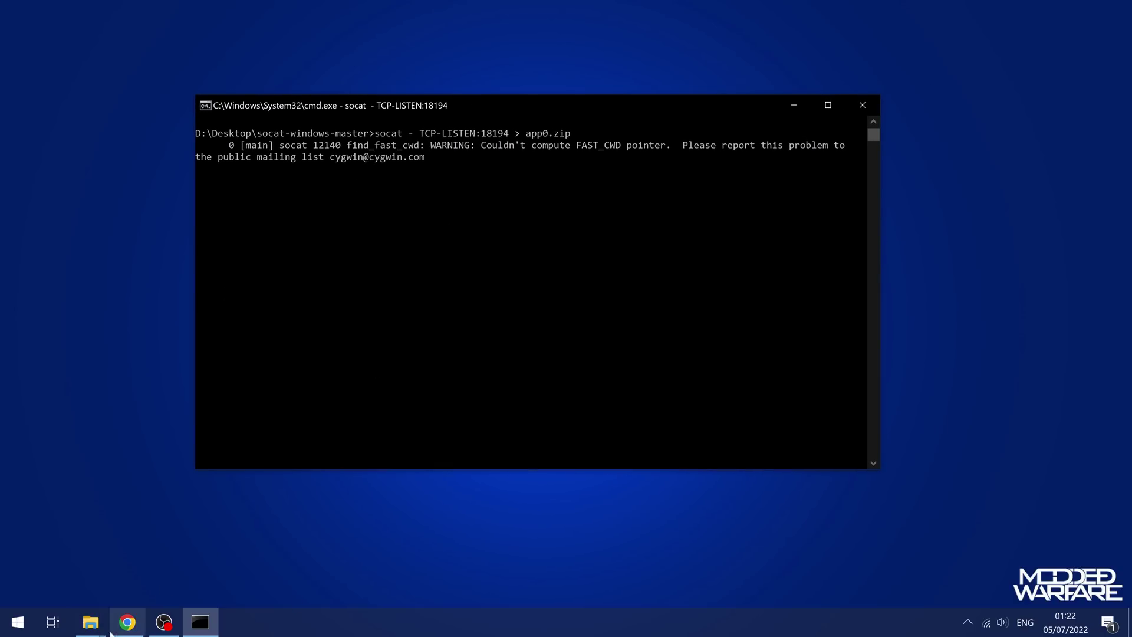
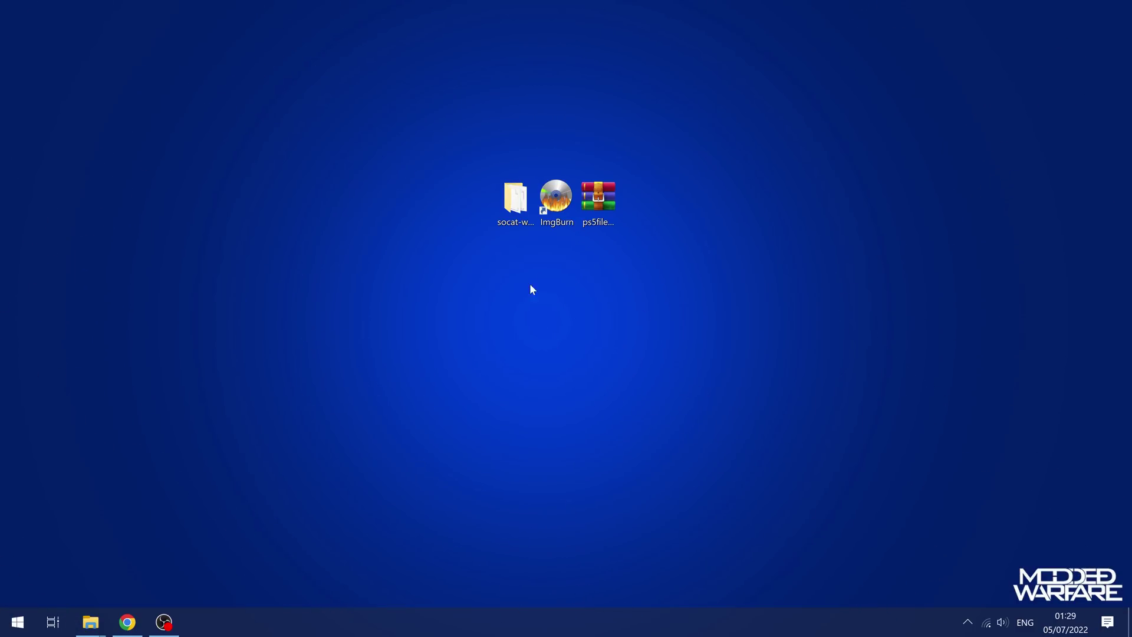
Open the socat-windows-master folder from the desktop, select app0.zip and move the window to uncover free desktop space.
{"action": "left_click", "coordinate": [515, 208]}
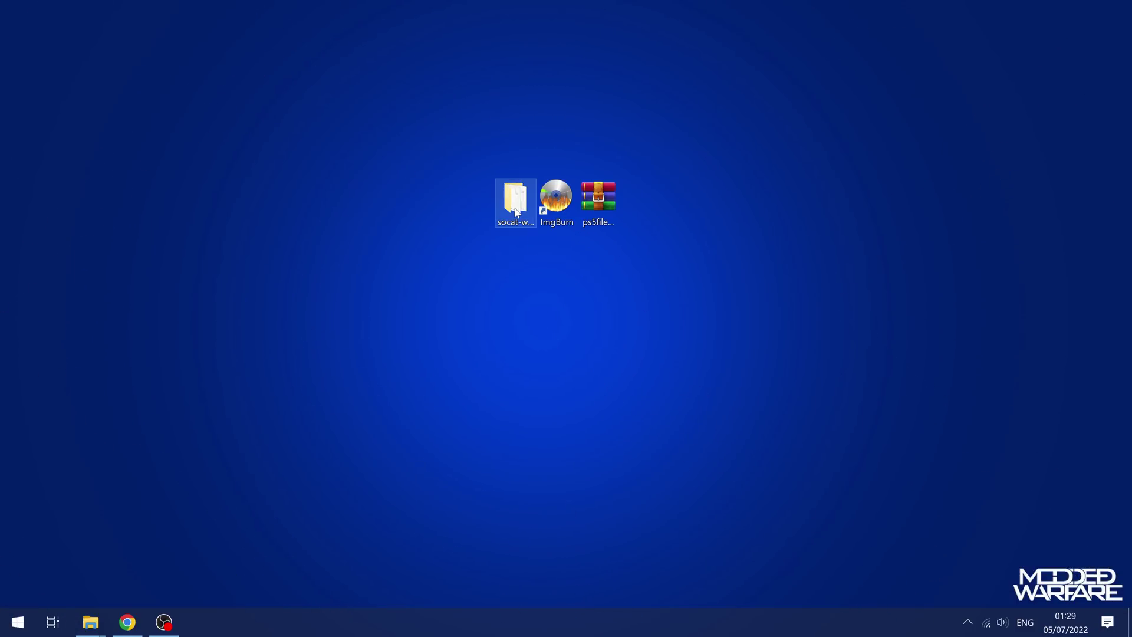
{"action": "double_click", "coordinate": [515, 212]}
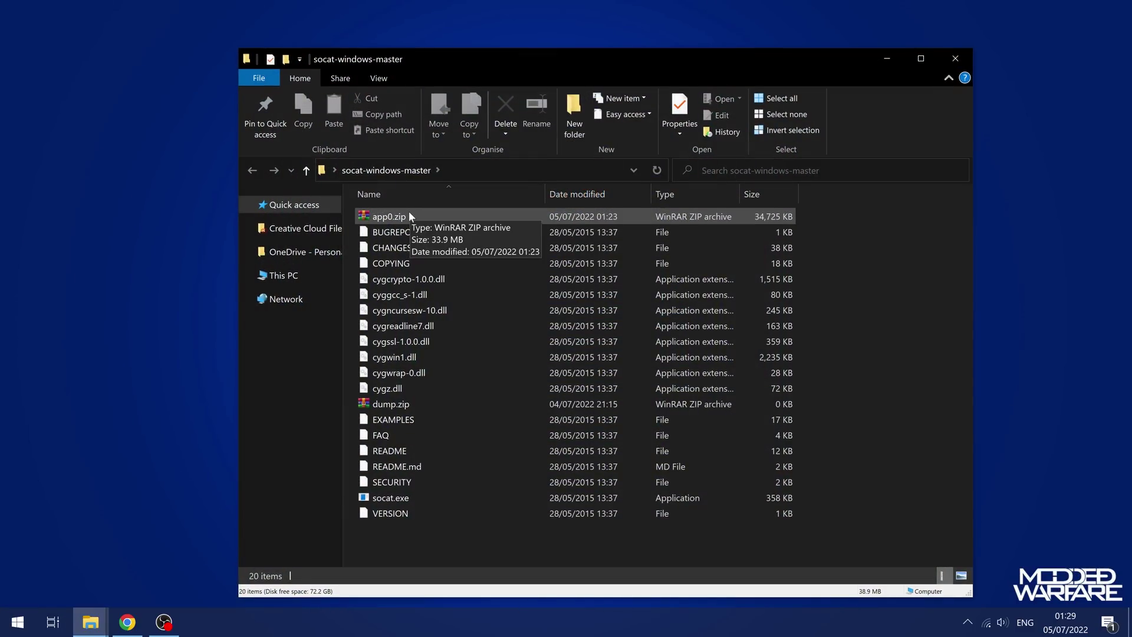
{"action": "left_click", "coordinate": [408, 213]}
{"action": "left_click_drag", "start_coordinate": [522, 64], "coordinate": [580, 69]}
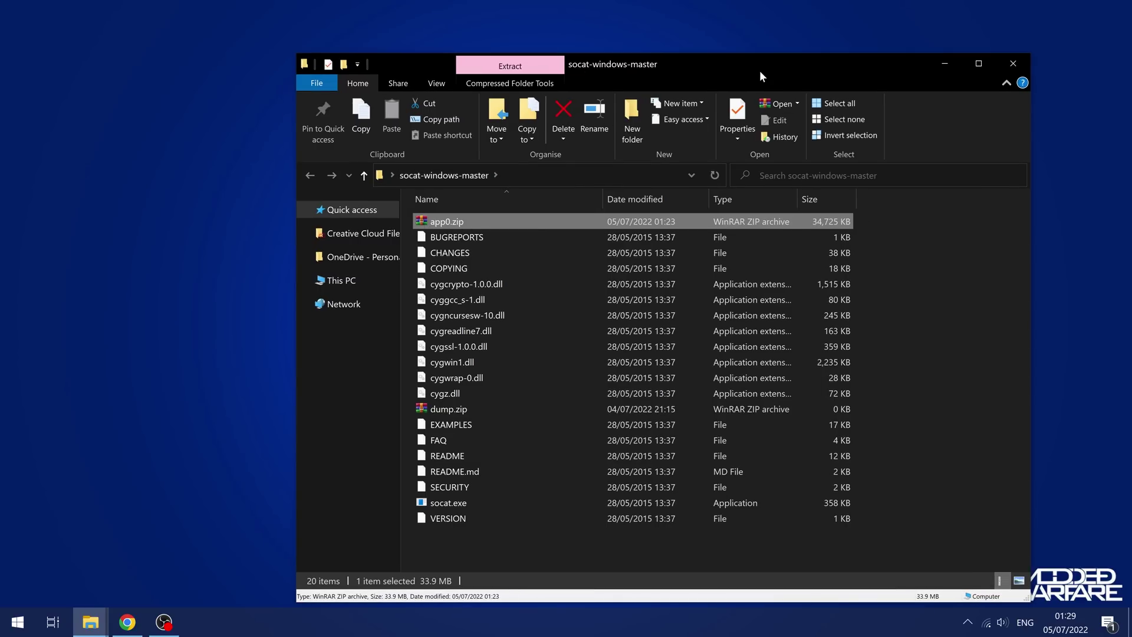
{"action": "left_click_drag", "start_coordinate": [759, 70], "coordinate": [795, 81]}
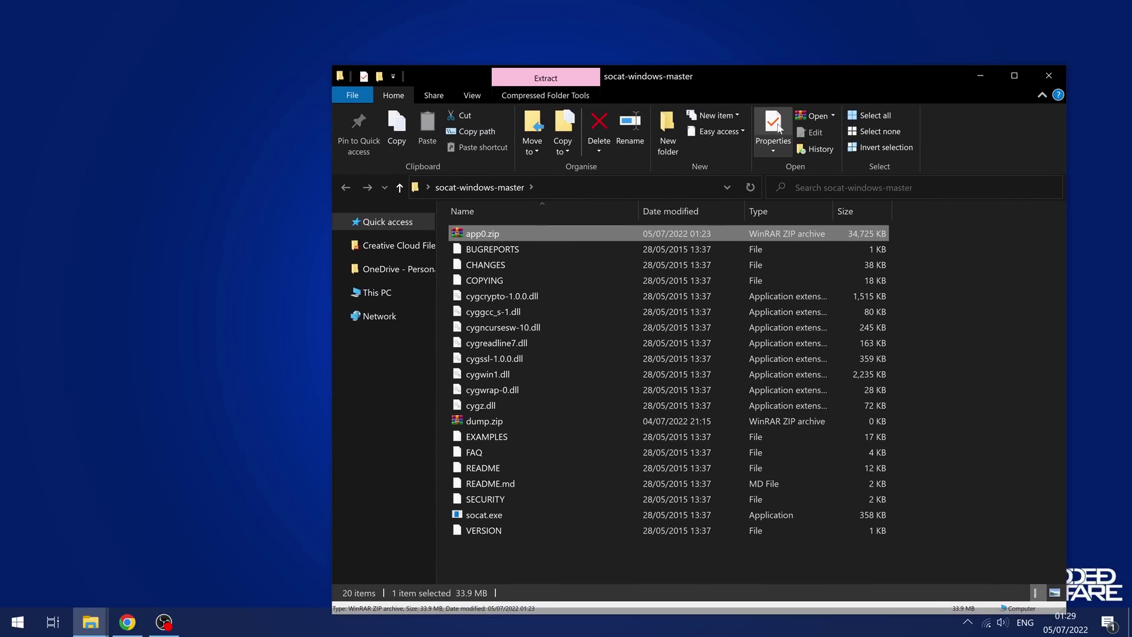
Extract the app0 folder from app0.zip onto the desktop, and close the archive and the socat-windows-master window.
{"action": "double_click", "coordinate": [642, 233]}
{"action": "left_click_drag", "start_coordinate": [339, 190], "coordinate": [259, 172]}
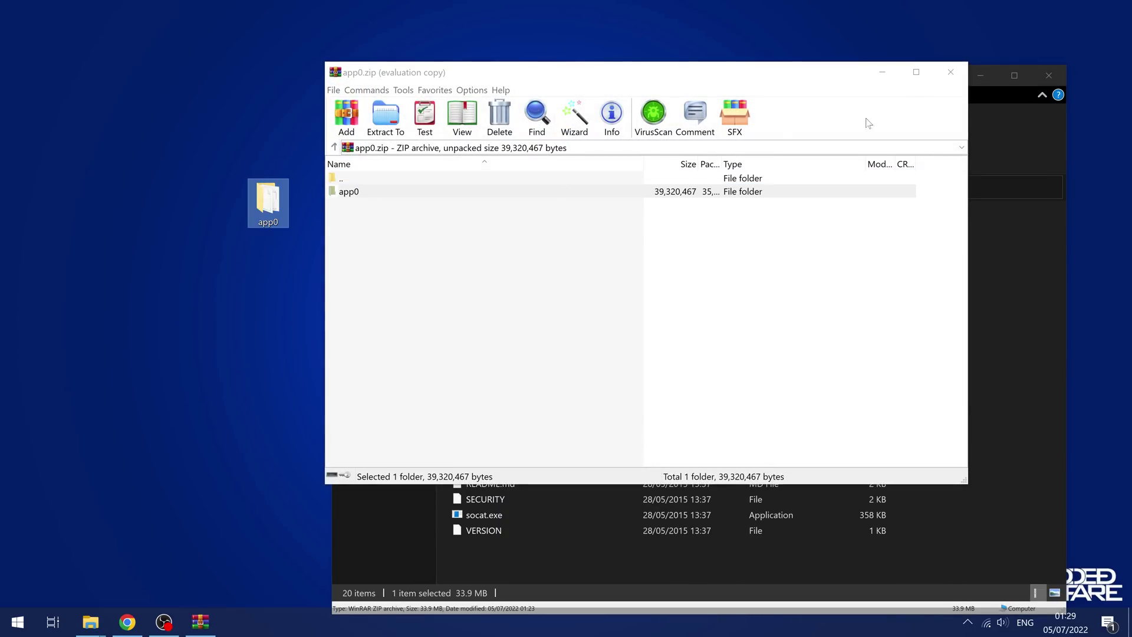
{"action": "left_click", "coordinate": [951, 72]}
{"action": "key", "text": "Escape"}
{"action": "left_click", "coordinate": [1056, 87]}
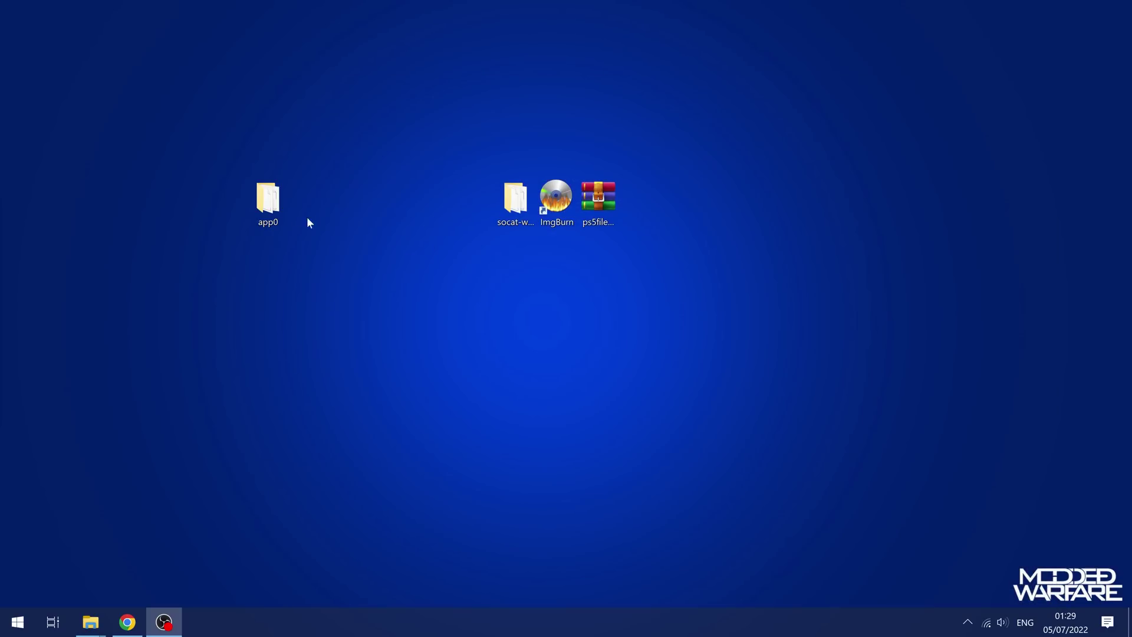
Place the app0 folder beside the ps5filedump archive on the desktop, open it and reposition its window.
{"action": "left_click_drag", "start_coordinate": [268, 203], "coordinate": [657, 204]}
{"action": "double_click", "coordinate": [630, 205]}
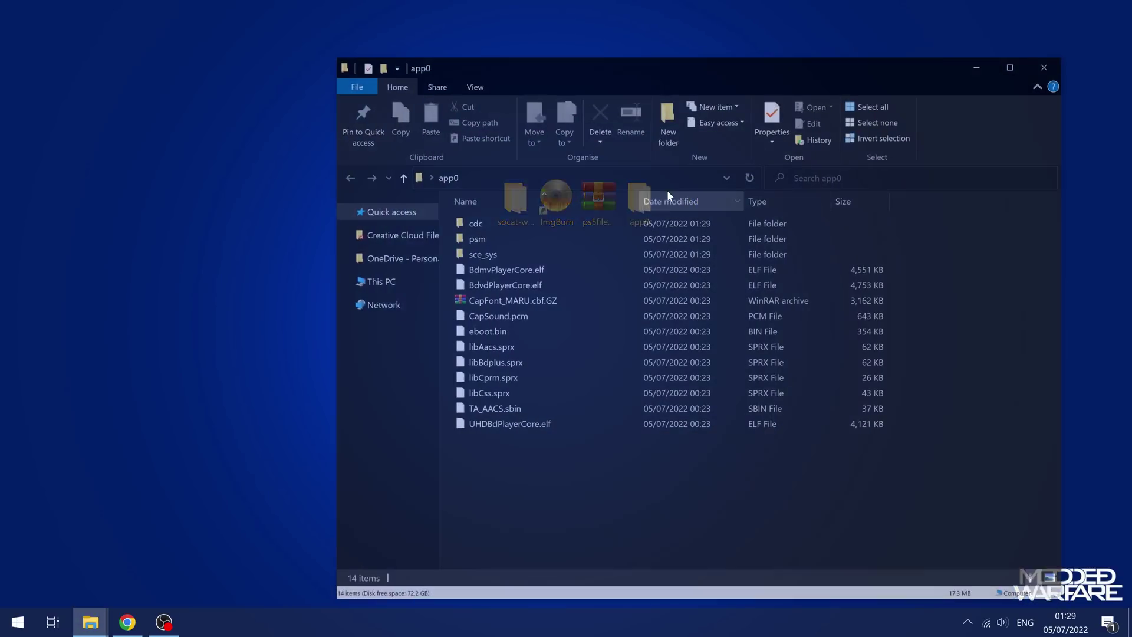
{"action": "left_click_drag", "start_coordinate": [673, 59], "coordinate": [608, 59]}
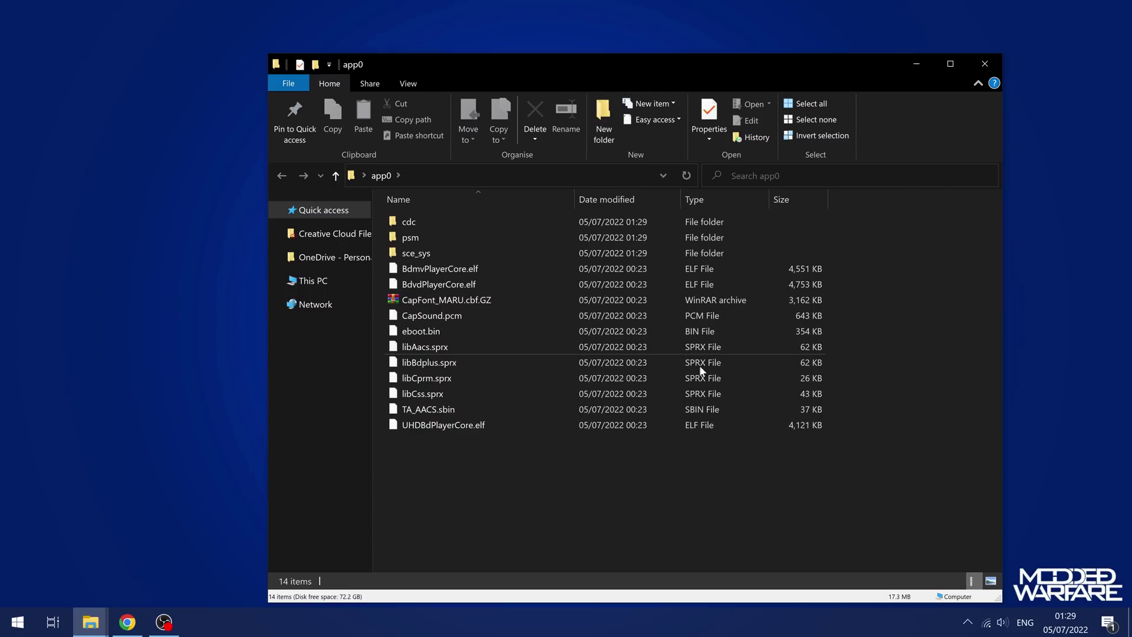
Examine the dumped files and folders in app0, and close the folder window.
{"action": "left_click", "coordinate": [720, 432]}
{"action": "key", "text": "ctrl+a"}
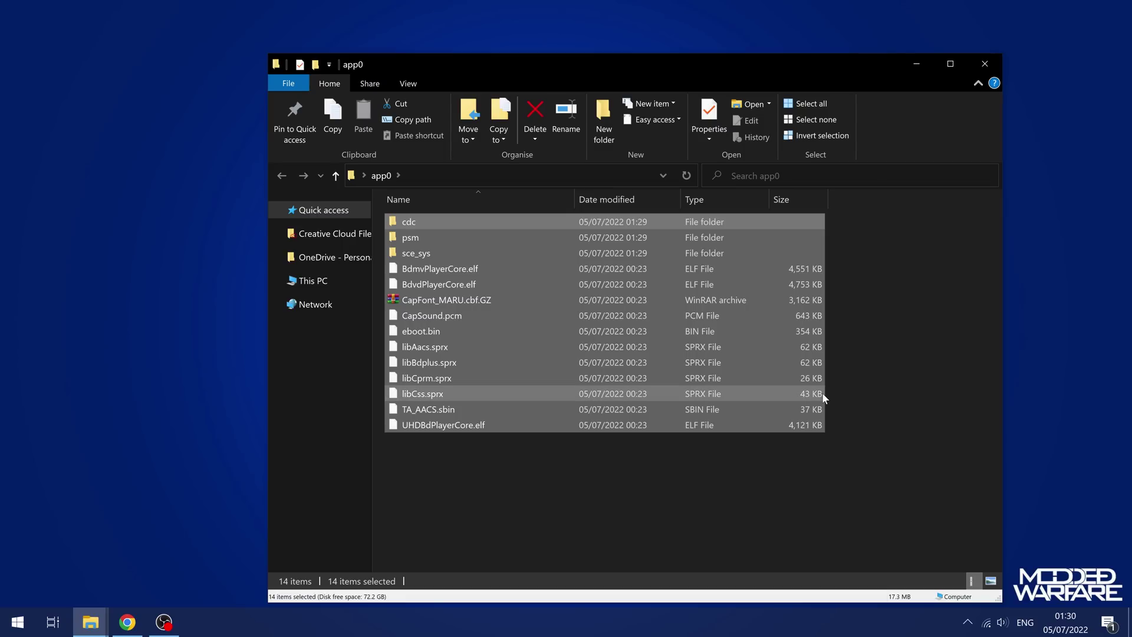
{"action": "left_click", "coordinate": [757, 494]}
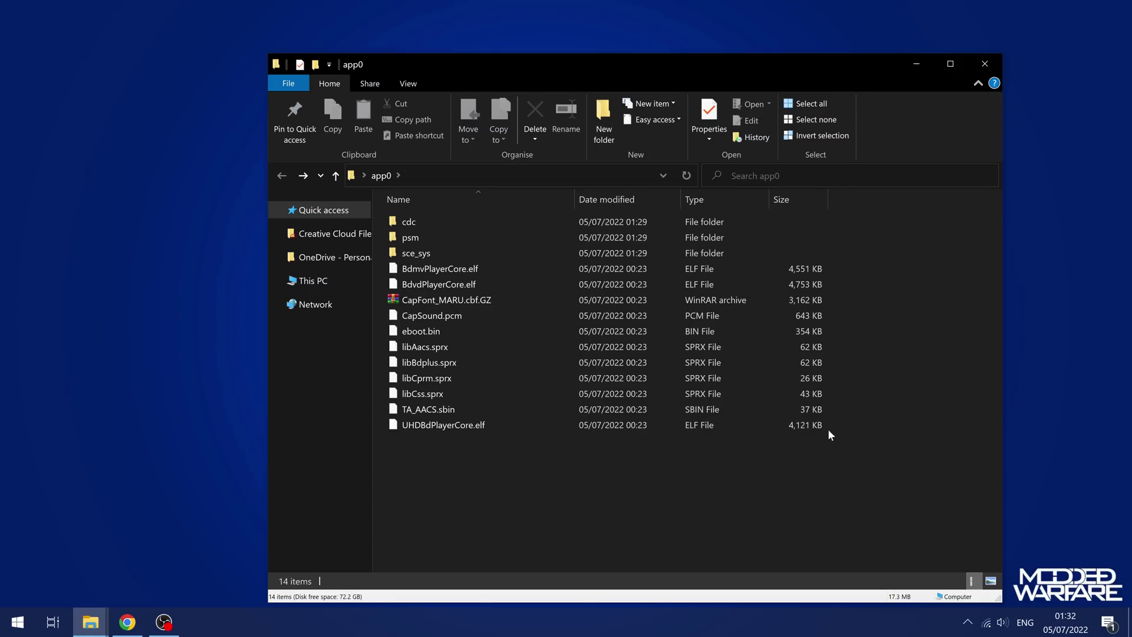
{"action": "left_click_drag", "start_coordinate": [828, 433], "coordinate": [578, 215]}
{"action": "left_click", "coordinate": [896, 401]}
{"action": "left_click", "coordinate": [989, 66]}
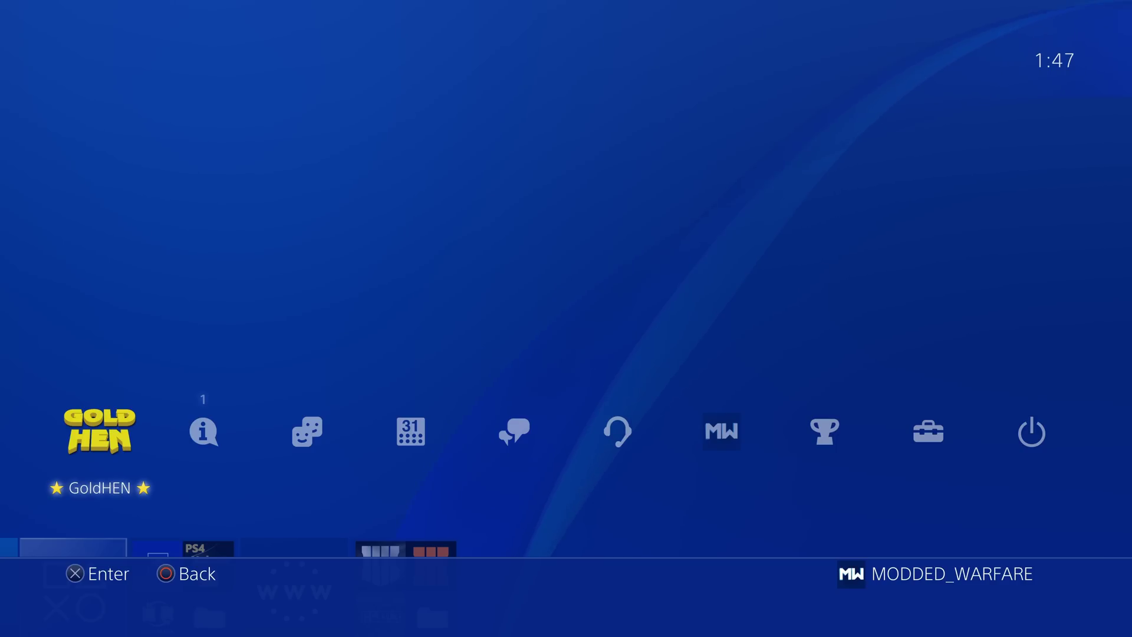
On the PS4, open GoldHEN's Cheat Settings and set Show TitleID to Only TitleId.
{"action": "key", "text": "Down"}
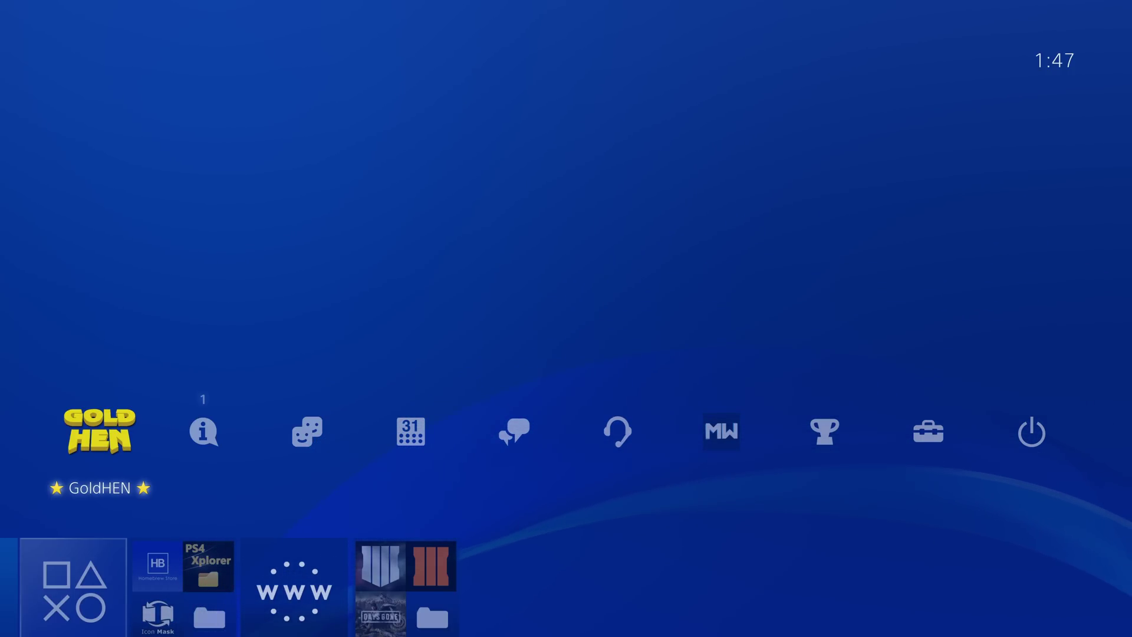
{"action": "key", "text": "Return"}
{"action": "key", "text": "Down"}
{"action": "key", "text": "Down"}
{"action": "key", "text": "Down"}
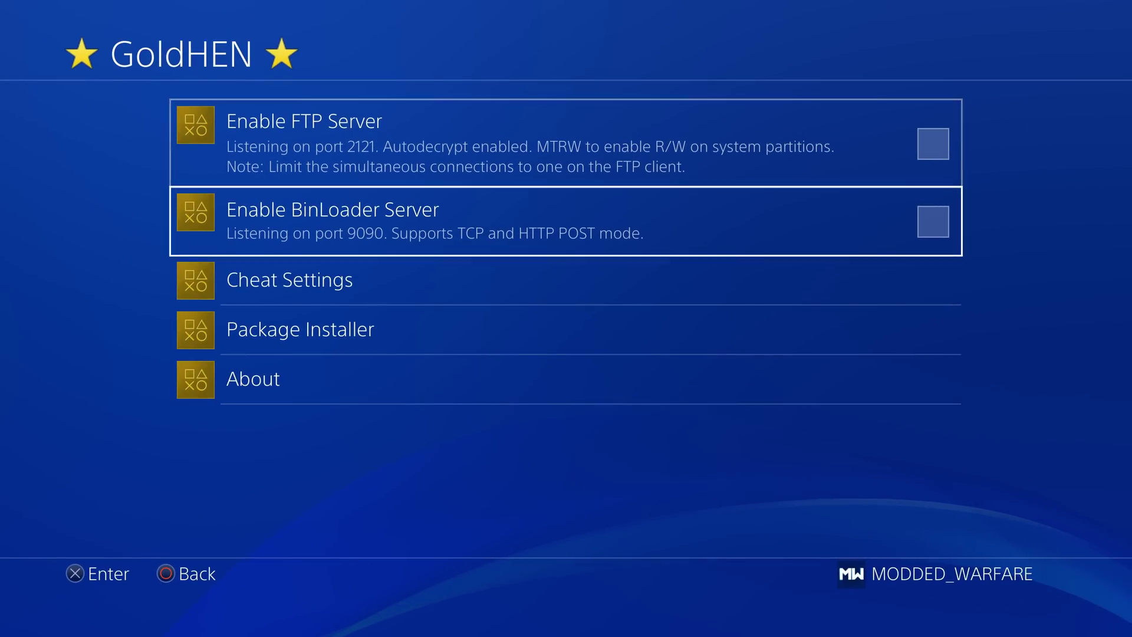
{"action": "key", "text": "Up"}
{"action": "key", "text": "Up"}
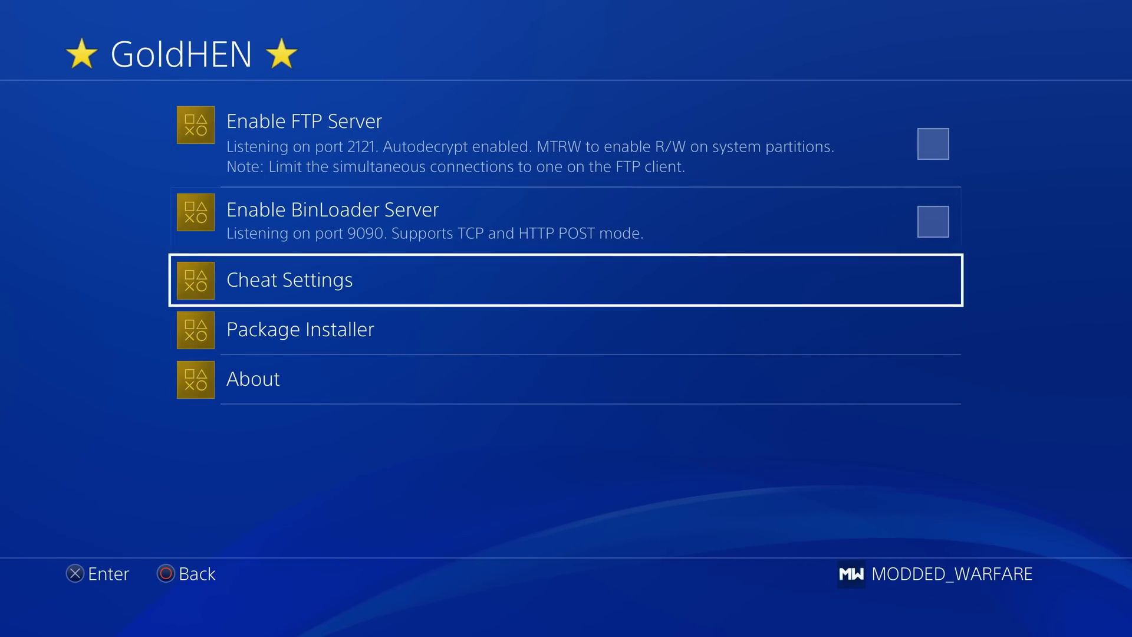
{"action": "key", "text": "Return"}
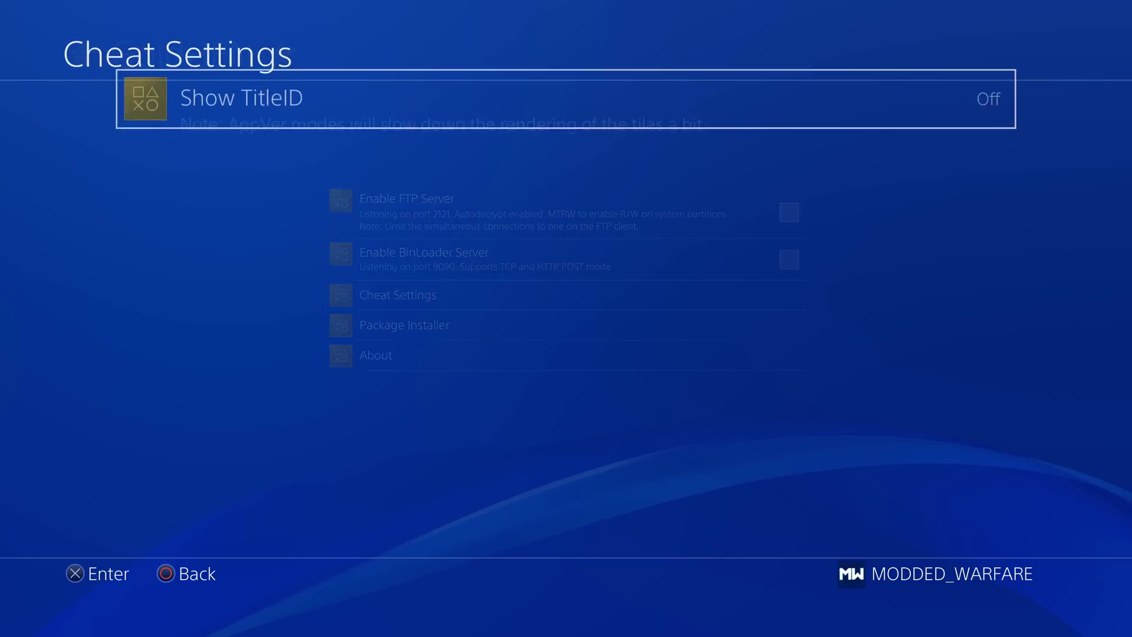
{"action": "key", "text": "Return"}
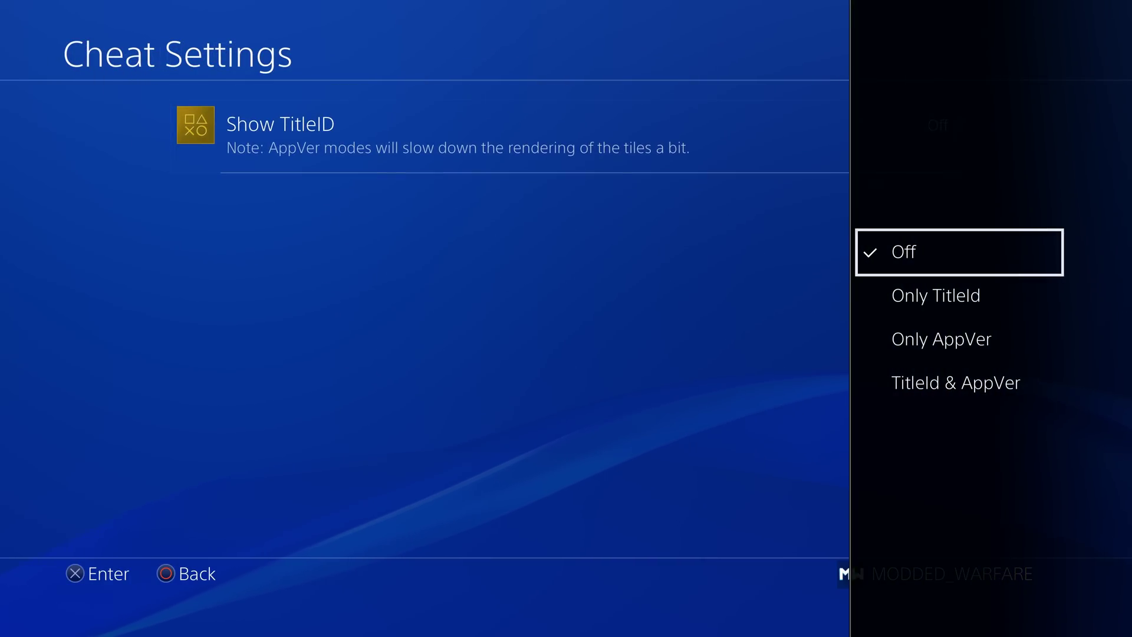
{"action": "key", "text": "Down"}
{"action": "key", "text": "Down"}
{"action": "key", "text": "Down"}
{"action": "key", "text": "Up"}
{"action": "key", "text": "Up"}
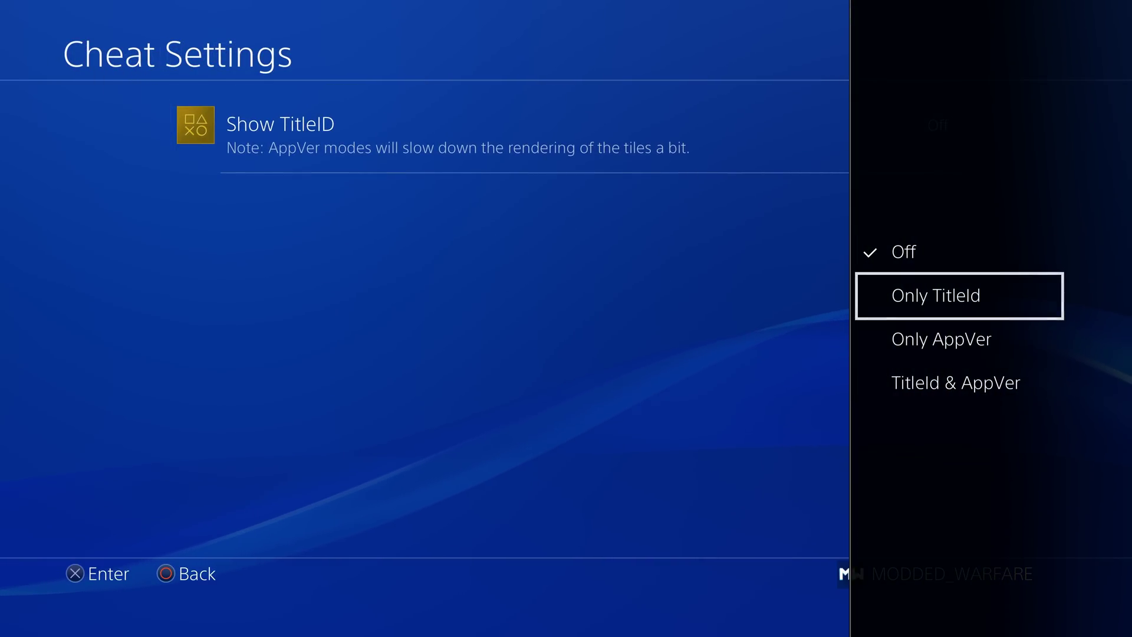
{"action": "key", "text": "Return"}
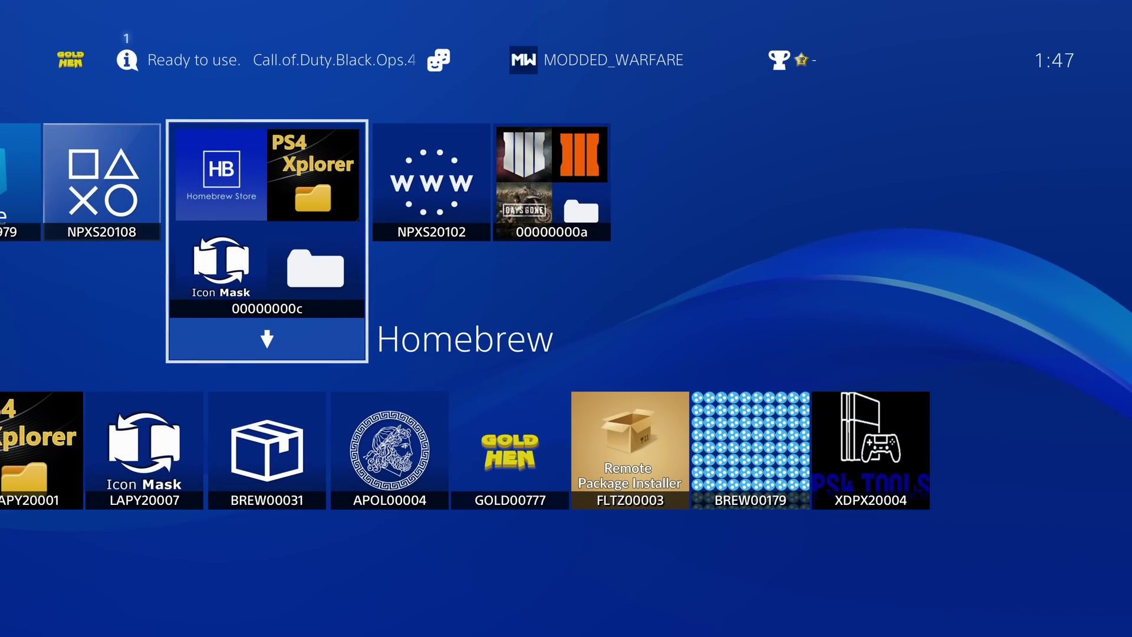
Look through the Homebrew folder's tiles on the home screen to check the title ID labels.
{"action": "key", "text": "Return"}
{"action": "key", "text": "Right"}
{"action": "key", "text": "Right"}
{"action": "key", "text": "Right"}
{"action": "key", "text": "Right"}
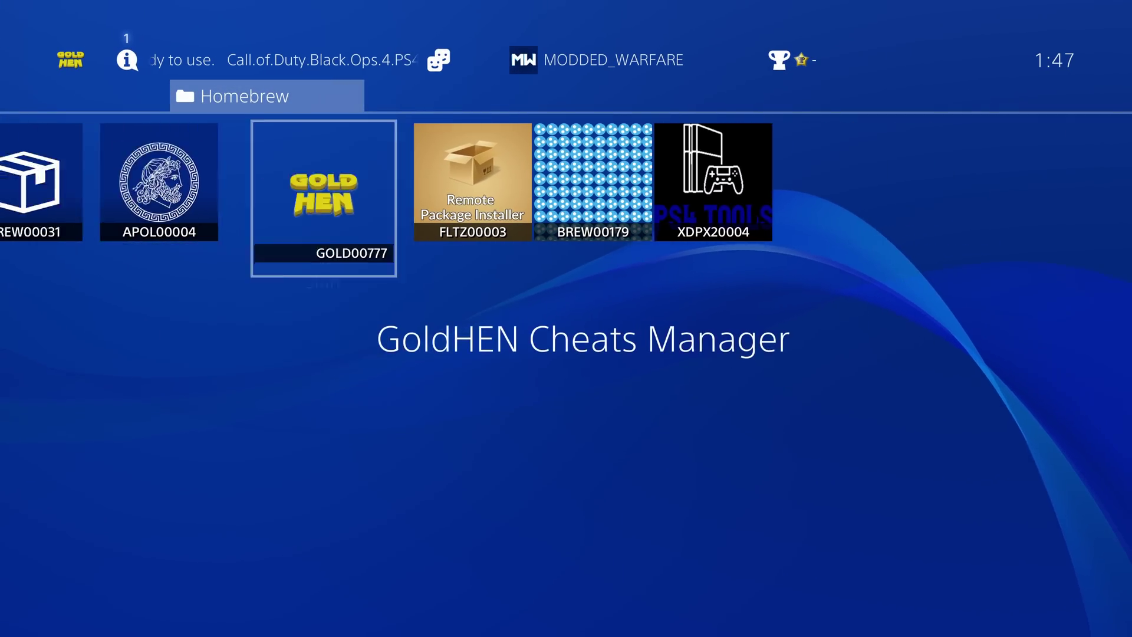
{"action": "key", "text": "Left"}
{"action": "key", "text": "Left"}
{"action": "key", "text": "Left"}
{"action": "key", "text": "Escape"}
Return to GoldHEN's Cheat Settings and switch Show TitleID to Only AppVer.
{"action": "key", "text": "Left"}
{"action": "key", "text": "Up"}
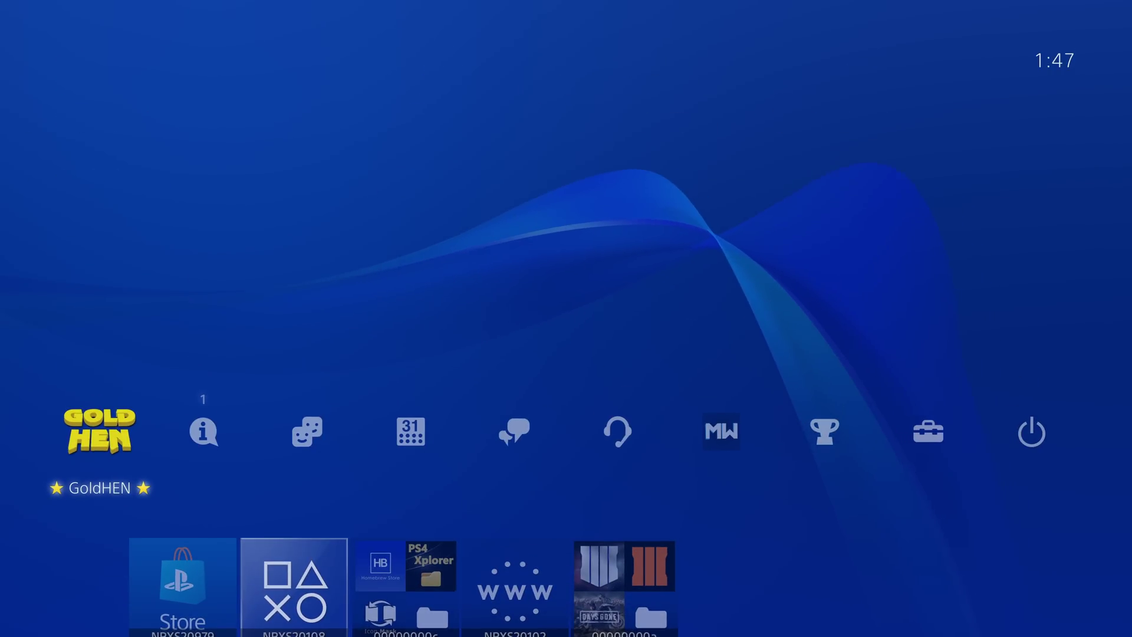
{"action": "key", "text": "Return"}
{"action": "key", "text": "Down"}
{"action": "key", "text": "Down"}
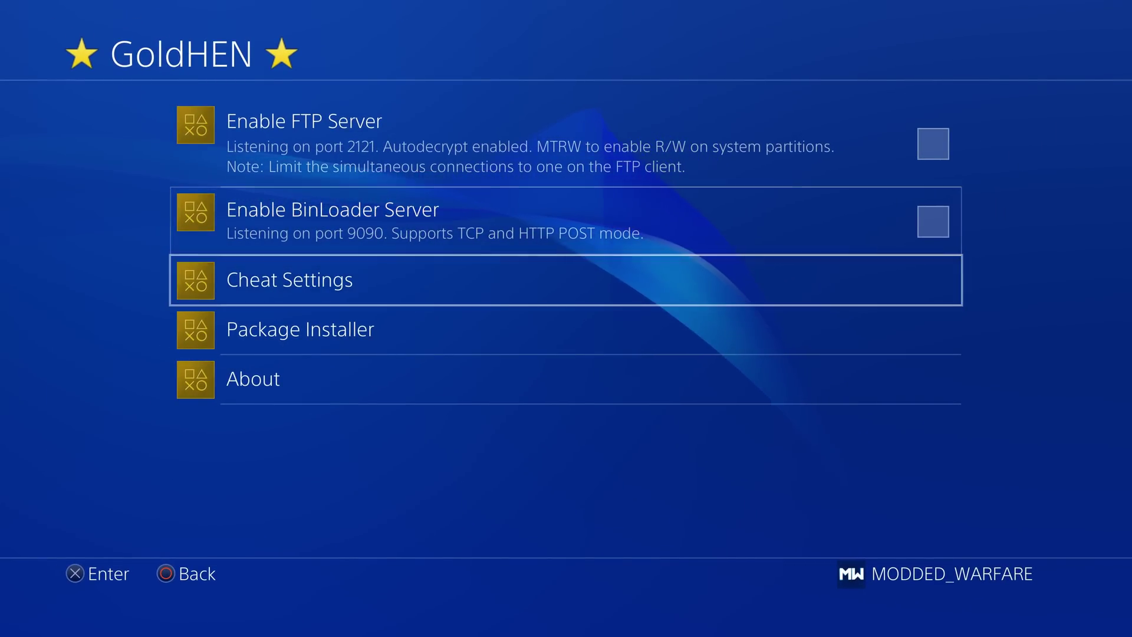
{"action": "key", "text": "Return"}
{"action": "key", "text": "Return"}
{"action": "key", "text": "Down"}
{"action": "key", "text": "Return"}
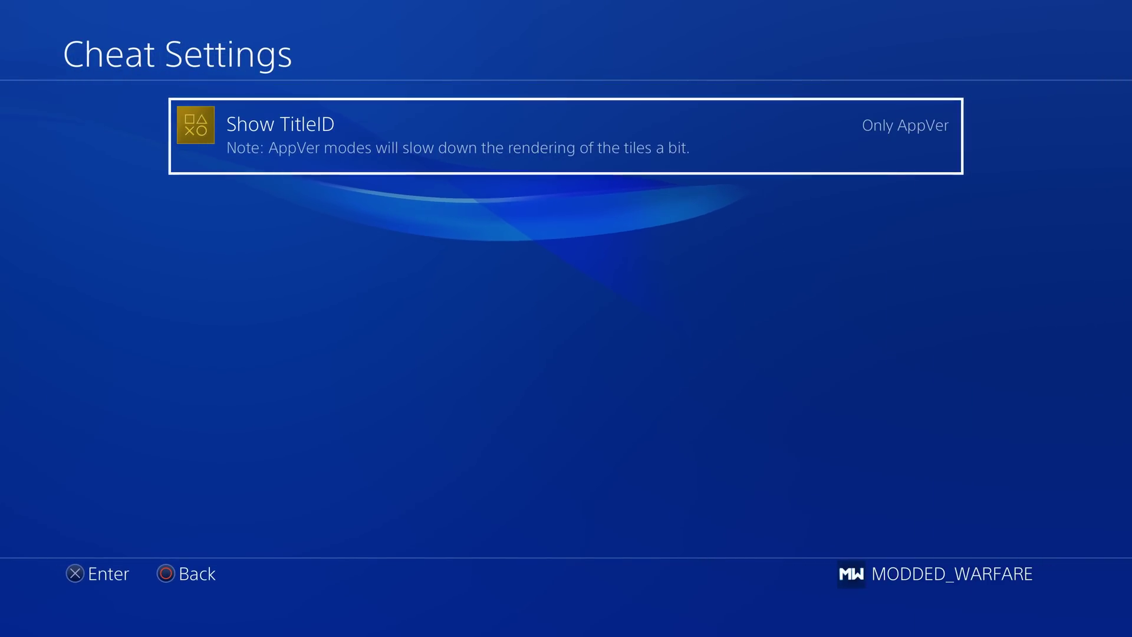
Look through the games in the Backups folder to check the app version labels on their tiles.
{"action": "key", "text": "Escape"}
{"action": "key", "text": "Right"}
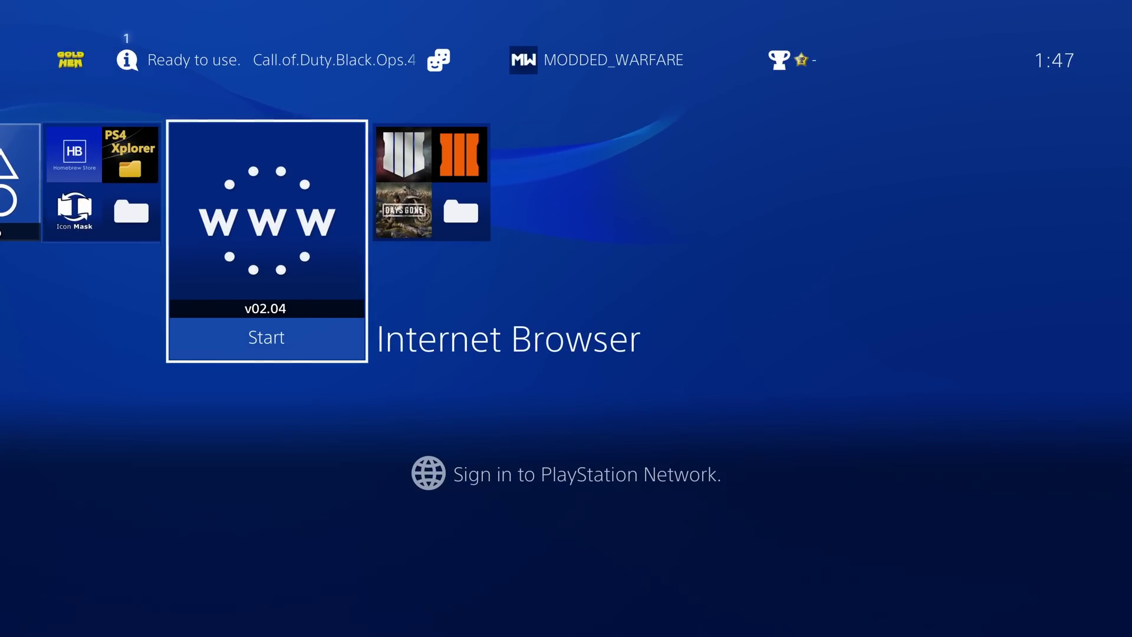
{"action": "key", "text": "Right"}
{"action": "key", "text": "Return"}
{"action": "key", "text": "Right"}
{"action": "key", "text": "Right"}
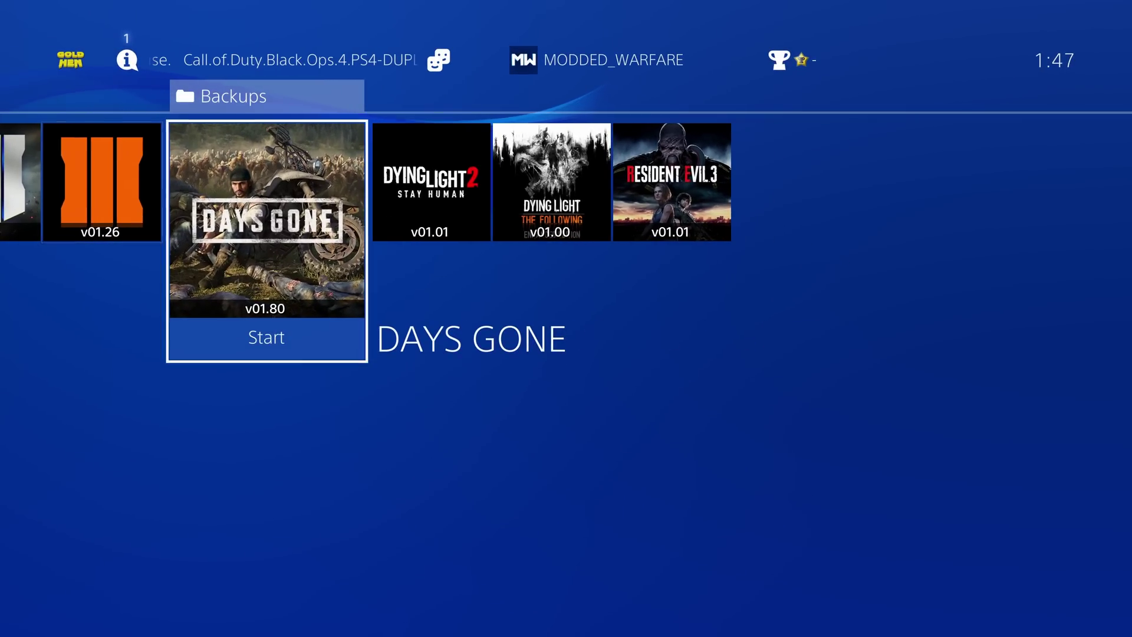
{"action": "key", "text": "Right"}
{"action": "key", "text": "Left"}
{"action": "key", "text": "Escape"}
Reopen GoldHEN's Cheat Settings and set Show TitleID to TitleId & AppVer.
{"action": "key", "text": "Left"}
{"action": "key", "text": "Up"}
{"action": "key", "text": "Return"}
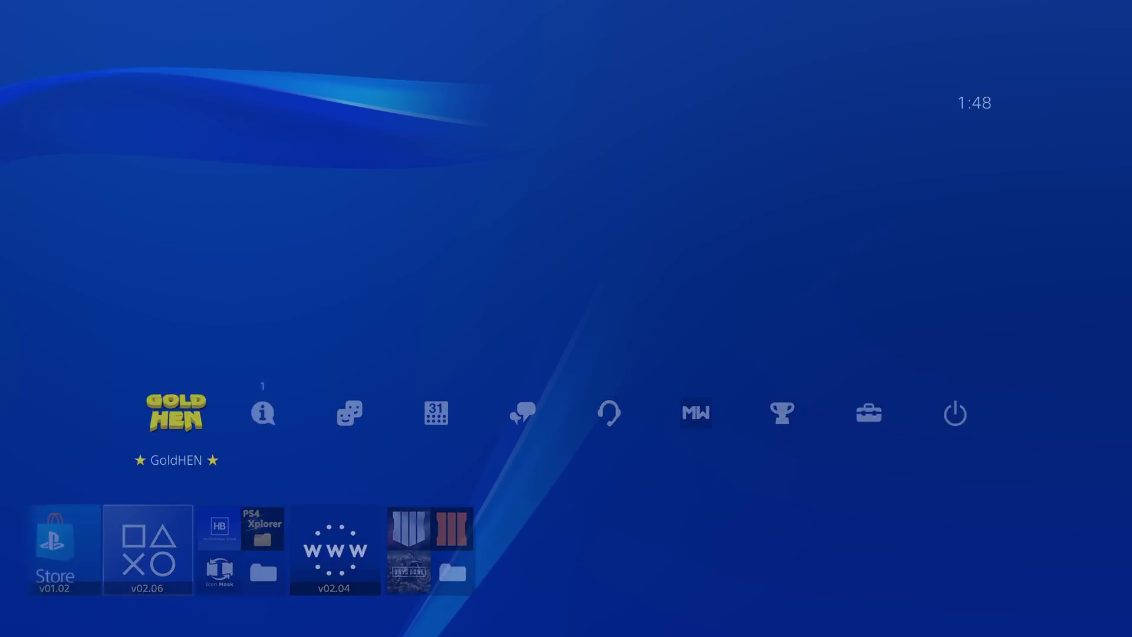
{"action": "key", "text": "Down"}
{"action": "key", "text": "Down"}
{"action": "key", "text": "Return"}
{"action": "key", "text": "Return"}
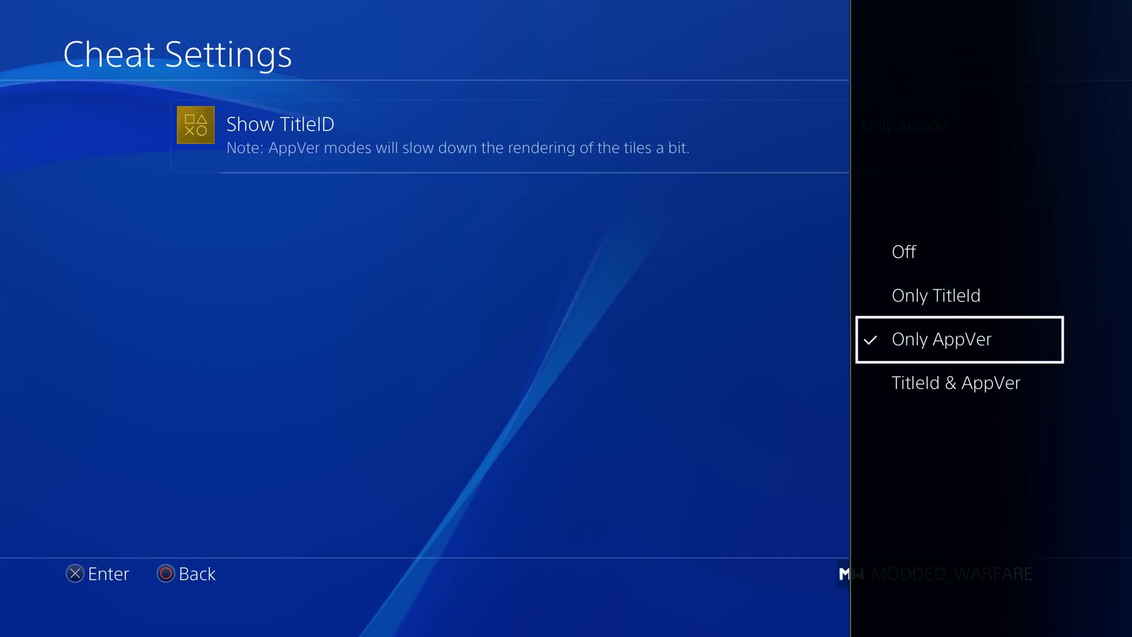
{"action": "key", "text": "Down"}
{"action": "key", "text": "Return"}
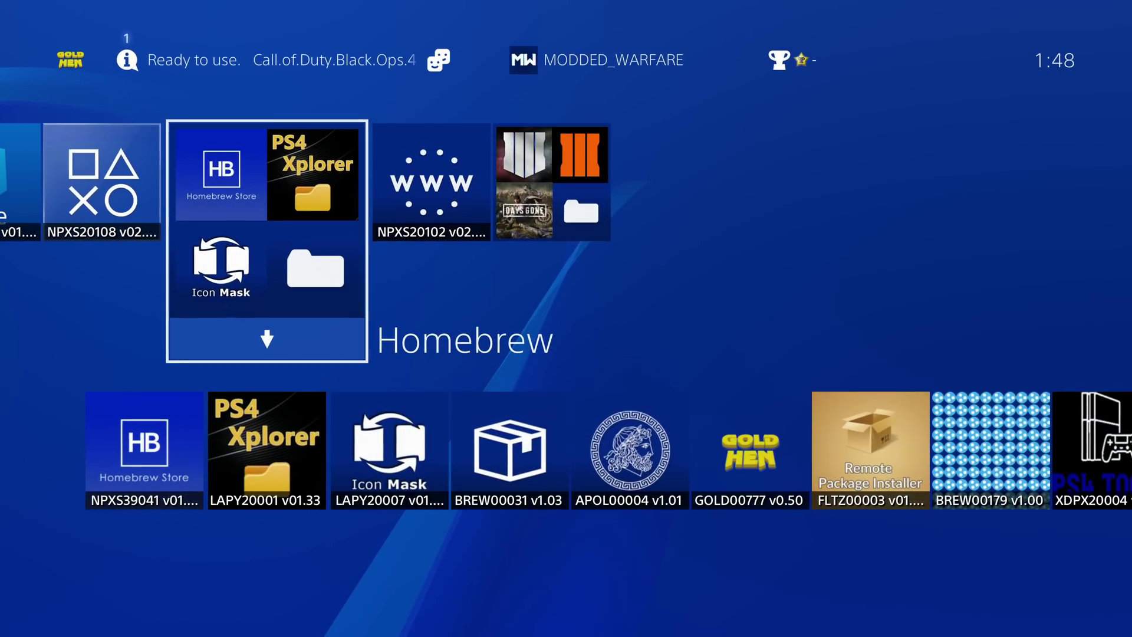
Check the combined title ID and version labels on the Internet Browser, Backups and Homebrew tiles.
{"action": "key", "text": "Right"}
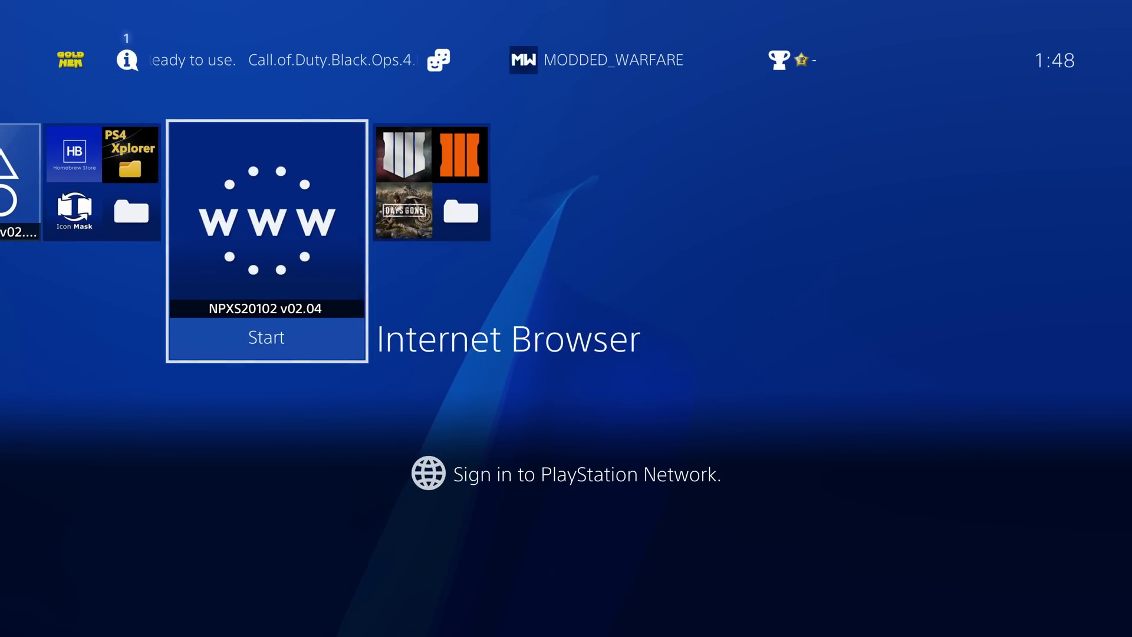
{"action": "key", "text": "Right"}
{"action": "key", "text": "Return"}
{"action": "key", "text": "Right"}
{"action": "key", "text": "Right"}
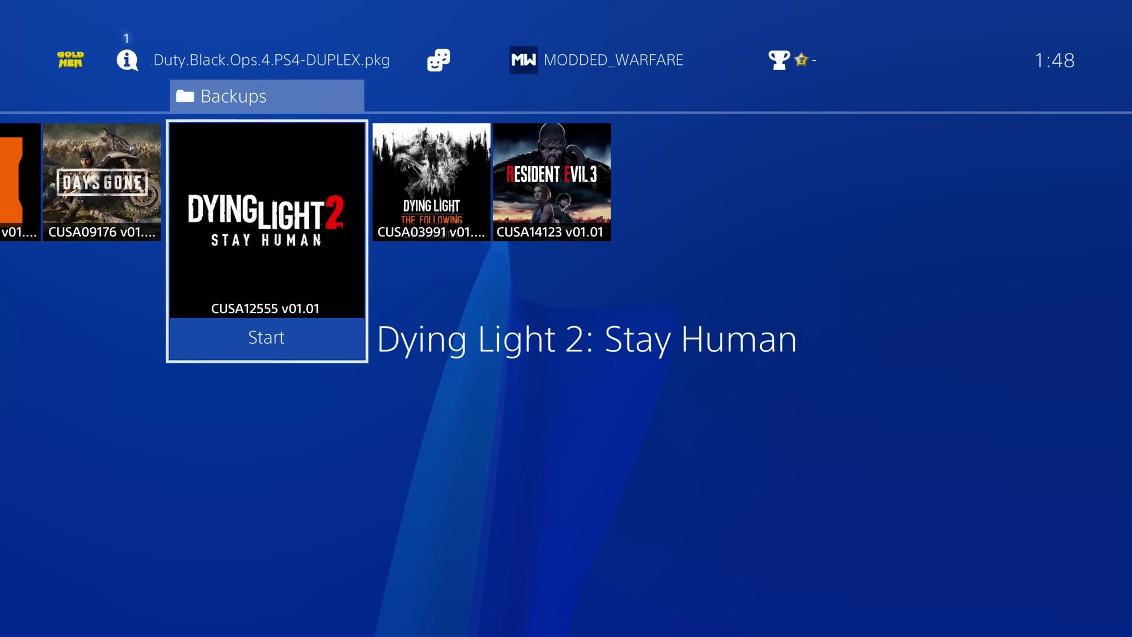
{"action": "key", "text": "Left"}
{"action": "key", "text": "Left"}
{"action": "key", "text": "Left"}
{"action": "key", "text": "Escape"}
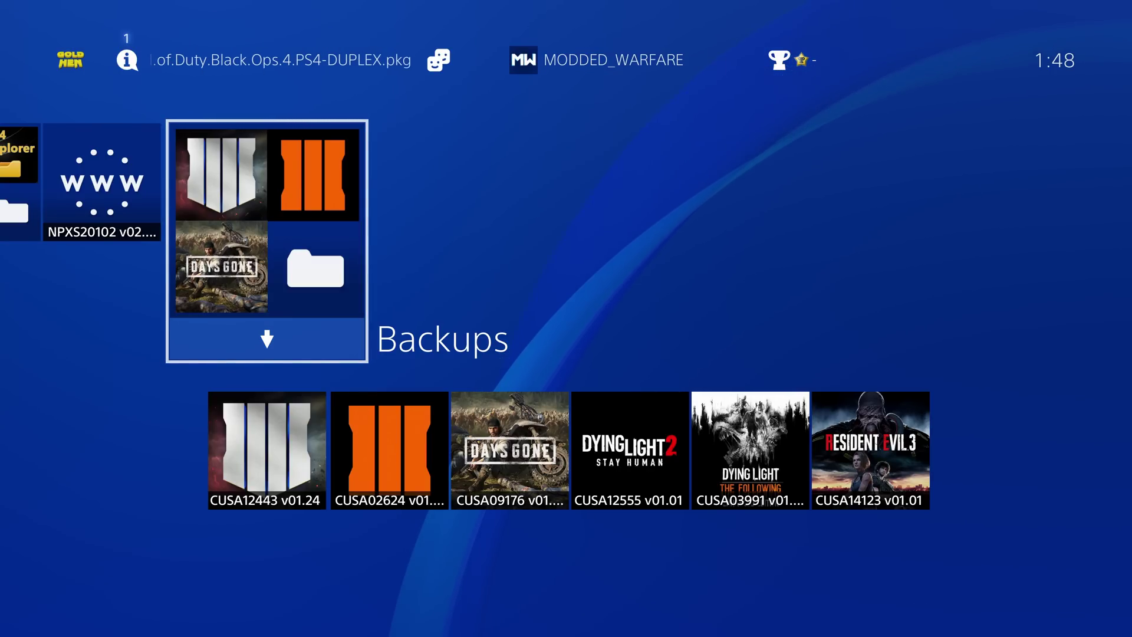
{"action": "key", "text": "Left"}
{"action": "key", "text": "Left"}
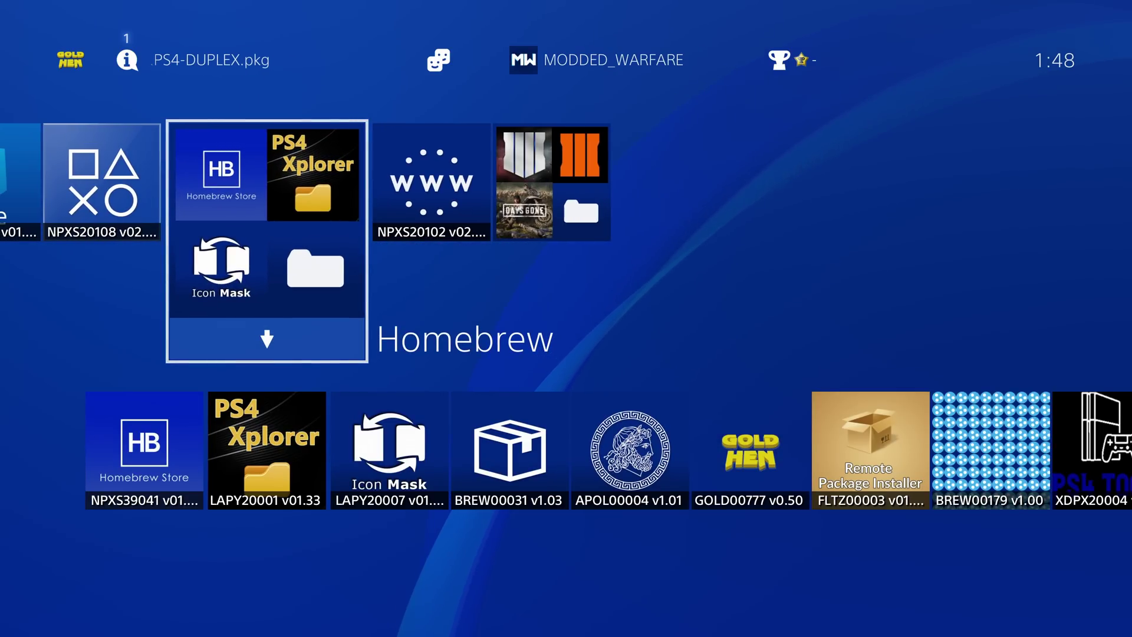
Reopen the Backups folder and compare the labels of Call of Duty: Black Ops 4 and its neighbouring games.
{"action": "key", "text": "Right"}
{"action": "key", "text": "Right"}
{"action": "key", "text": "Return"}
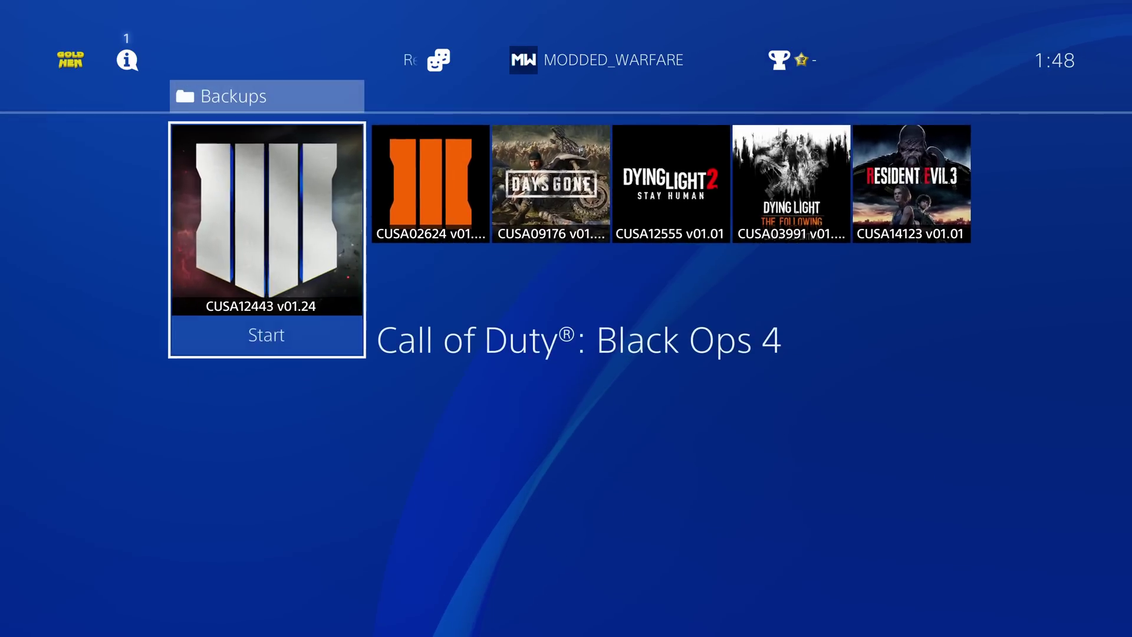
{"action": "key", "text": "Right"}
{"action": "key", "text": "Left"}
{"action": "key", "text": "Right"}
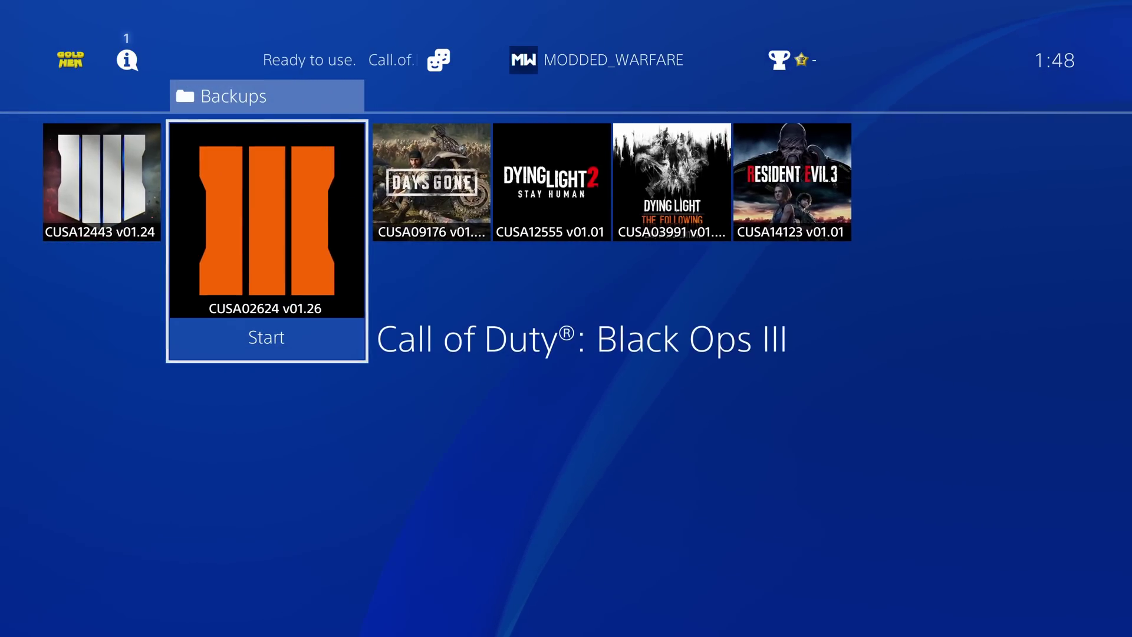
{"action": "key", "text": "Right"}
{"action": "key", "text": "Left"}
{"action": "key", "text": "Left"}
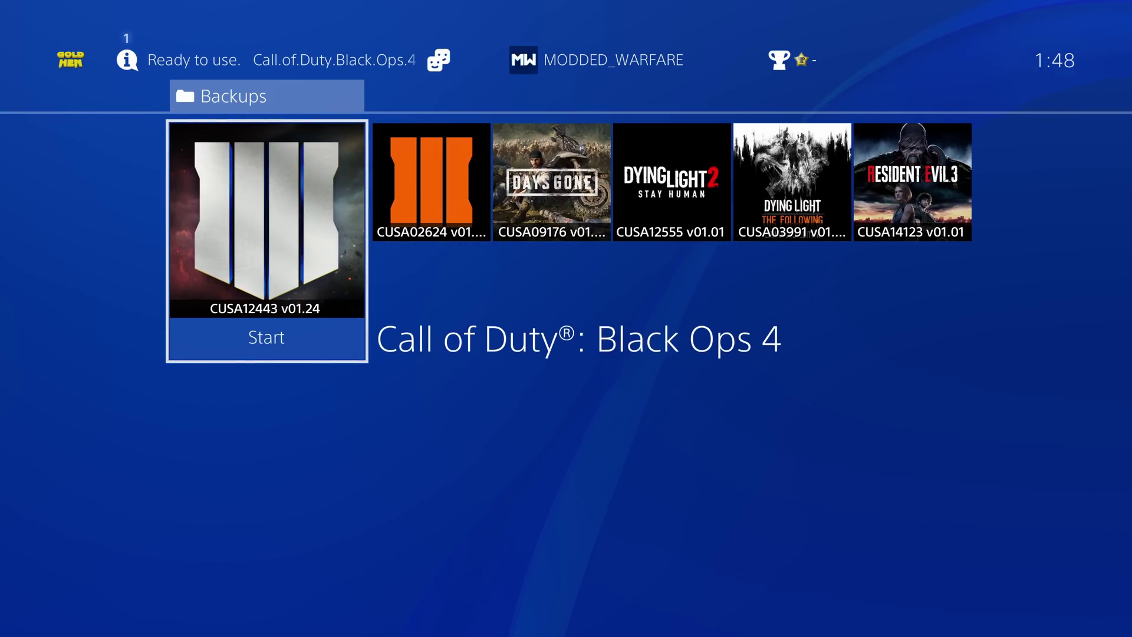
{"action": "key", "text": "Right"}
{"action": "key", "text": "Right"}
{"action": "key", "text": "Left"}
{"action": "key", "text": "Left"}
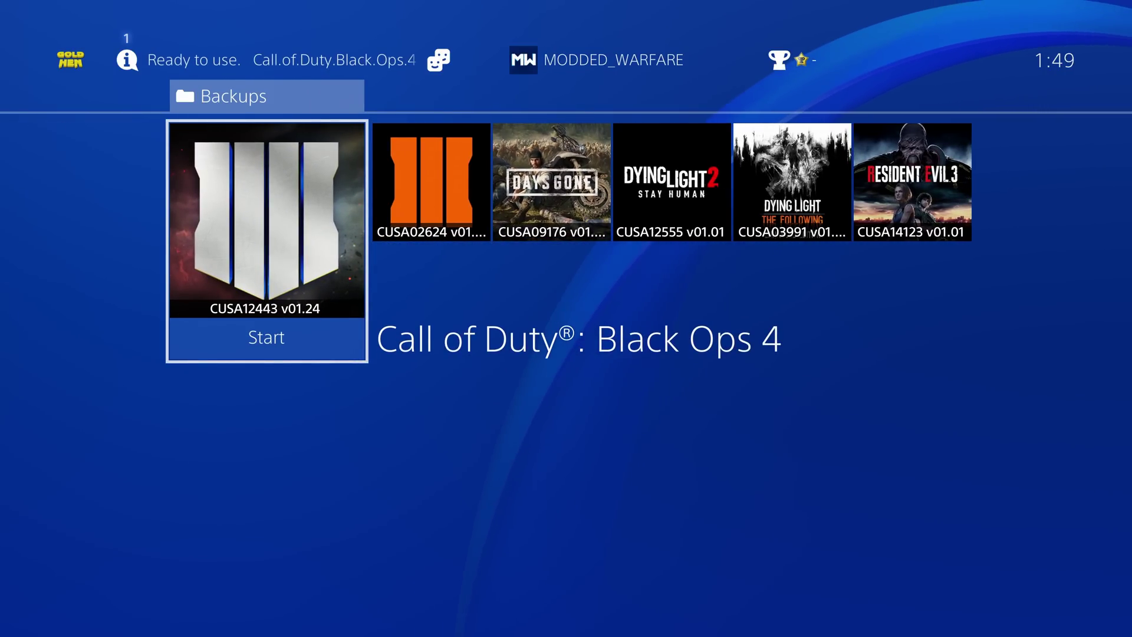
View the information page of Call of Duty: Black Ops 4 to check its listed version, and return to the Backups folder.
{"action": "key", "text": "Menu"}
{"action": "key", "text": "Down"}
{"action": "key", "text": "Down"}
{"action": "key", "text": "Down"}
{"action": "key", "text": "Down"}
{"action": "key", "text": "Down"}
{"action": "key", "text": "Return"}
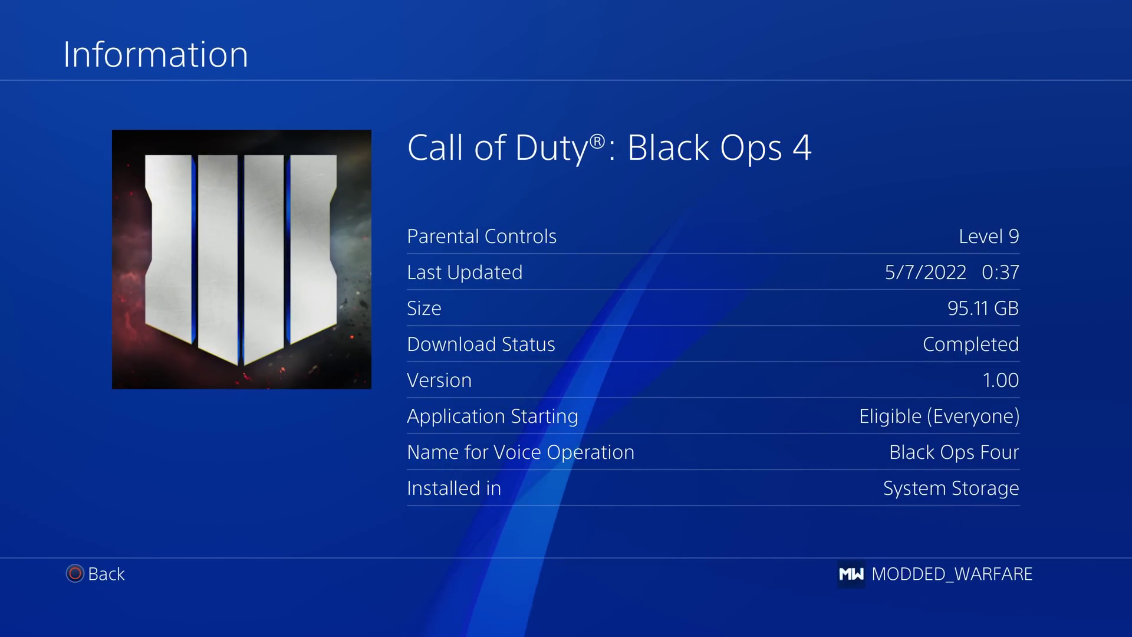
{"action": "key", "text": "Escape"}
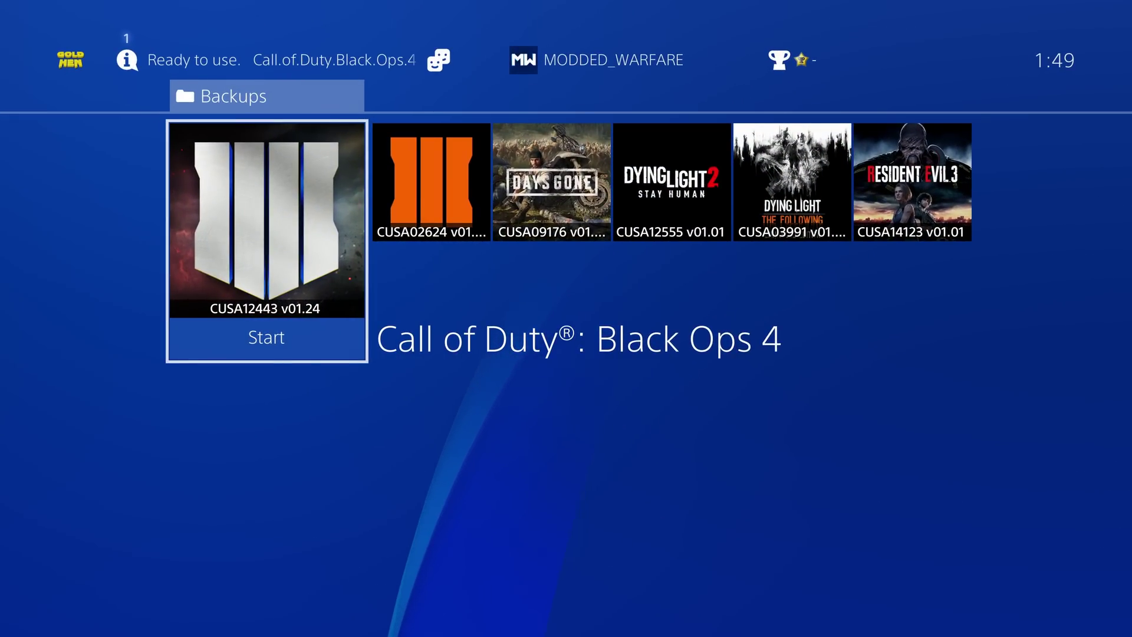
Reopen the Black Ops 4 information page to compare its Version entry with the version label on the game's tile.
{"action": "key", "text": "Right"}
{"action": "key", "text": "Left"}
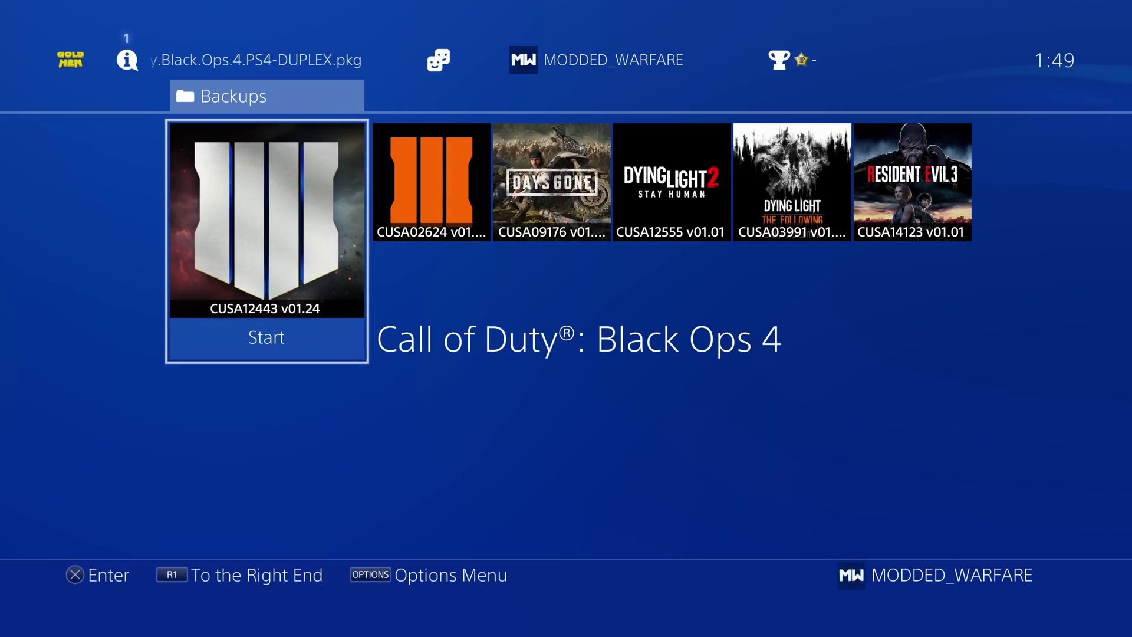
{"action": "key", "text": "Menu"}
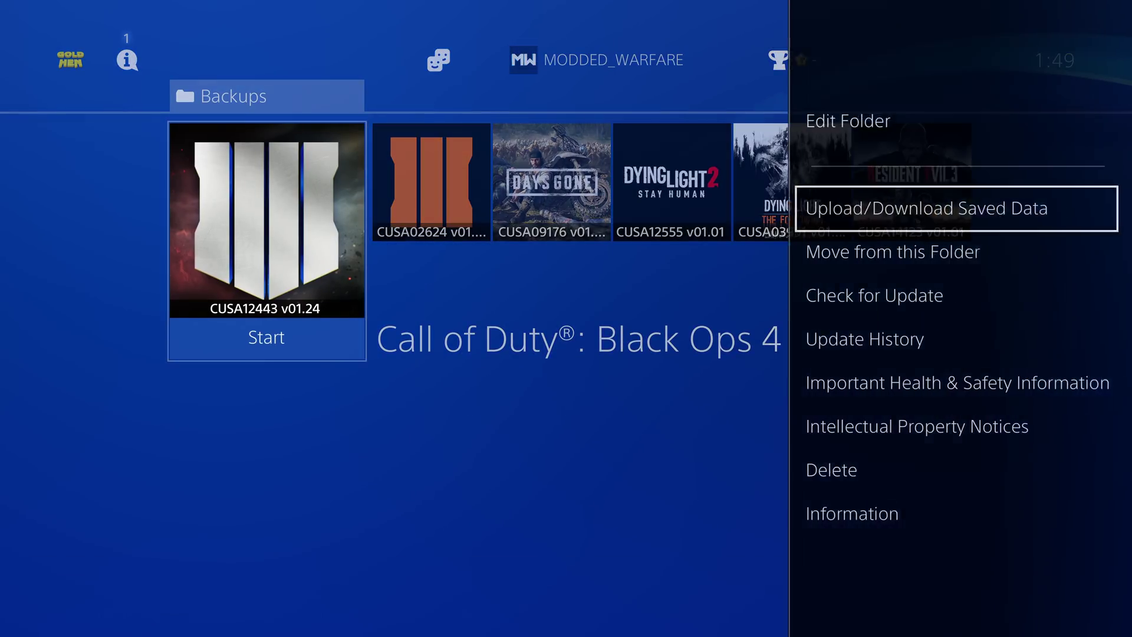
{"action": "key", "text": "Down"}
{"action": "key", "text": "Down"}
{"action": "key", "text": "Down"}
{"action": "key", "text": "Down"}
{"action": "key", "text": "Down"}
{"action": "key", "text": "Down"}
{"action": "key", "text": "Down"}
{"action": "key", "text": "Return"}
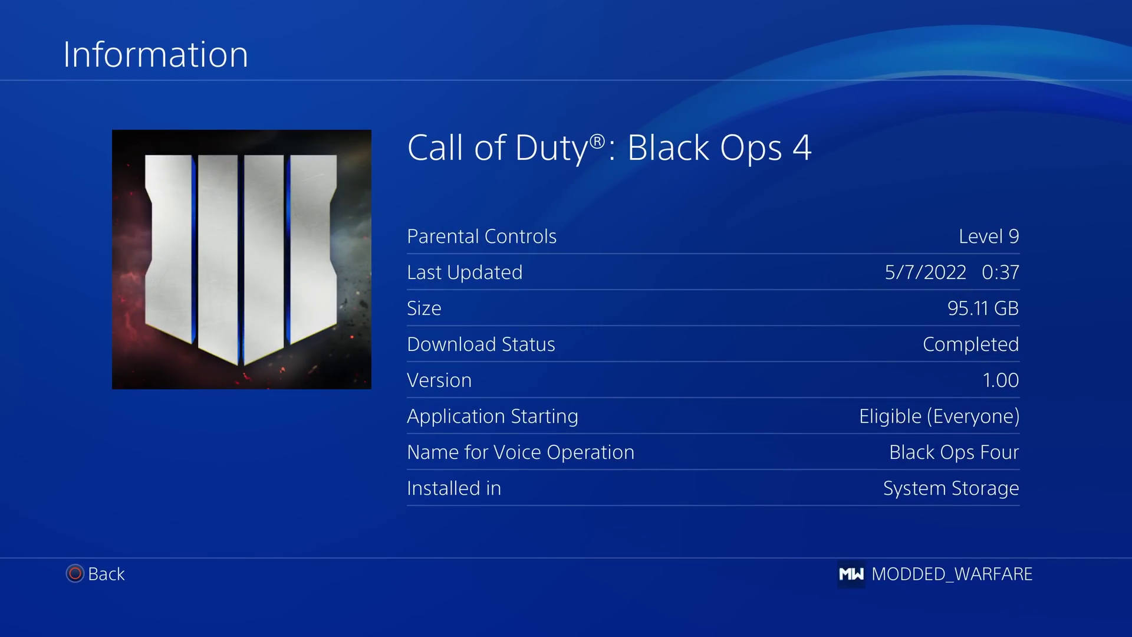
{"action": "key", "text": "Escape"}
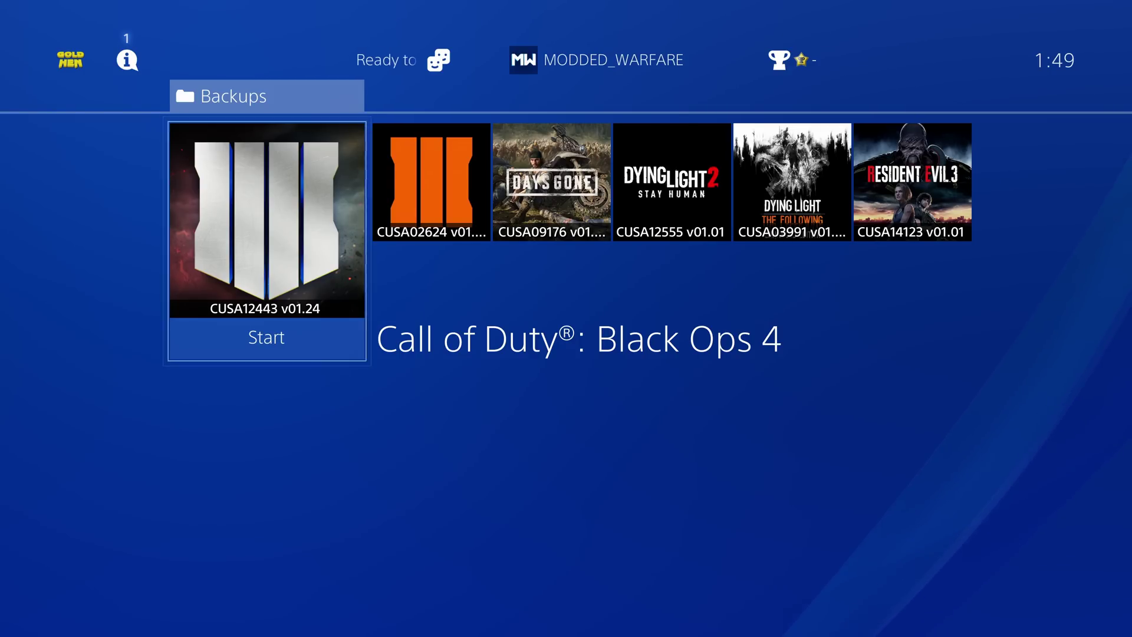
Recheck the version, size and last update details of Call of Duty: Black Ops 4, and close its information page.
{"action": "key", "text": "Menu"}
{"action": "key", "text": "Down"}
{"action": "key", "text": "Down"}
{"action": "key", "text": "Down"}
{"action": "key", "text": "Down"}
{"action": "key", "text": "Down"}
{"action": "key", "text": "Down"}
{"action": "key", "text": "Down"}
{"action": "key", "text": "Return"}
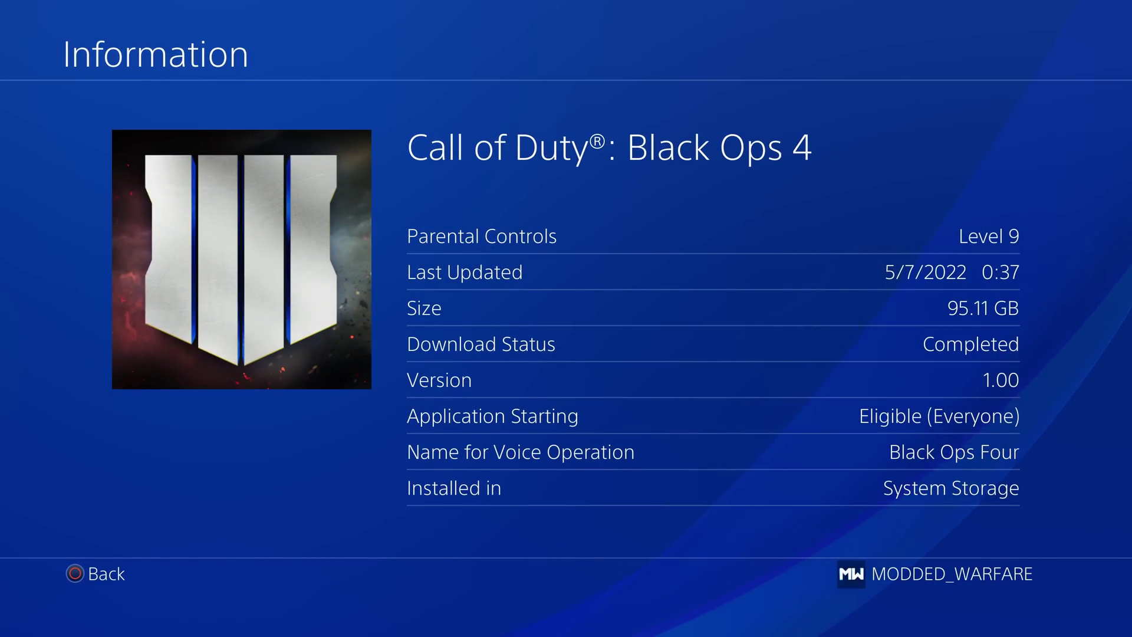
{"action": "key", "text": "Escape"}
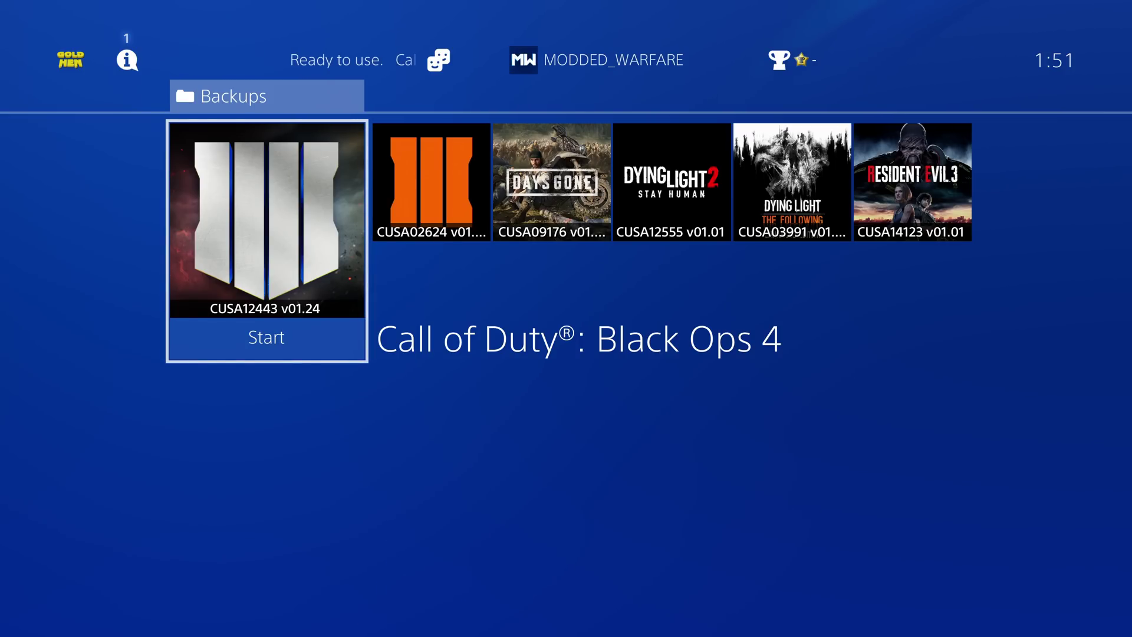
Leave the Backups folder and look over the title ID and version labels on the home screen, back to What's New.
{"action": "key", "text": "Escape"}
{"action": "key", "text": "Left"}
{"action": "key", "text": "Left"}
{"action": "key", "text": "Left"}
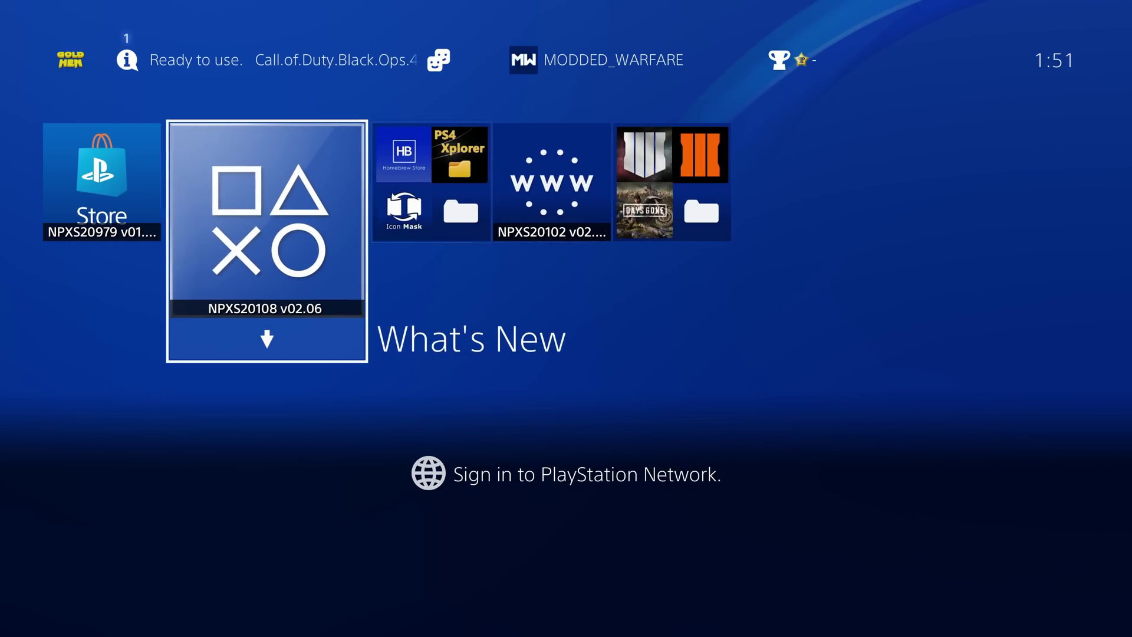
{"action": "key", "text": "Right"}
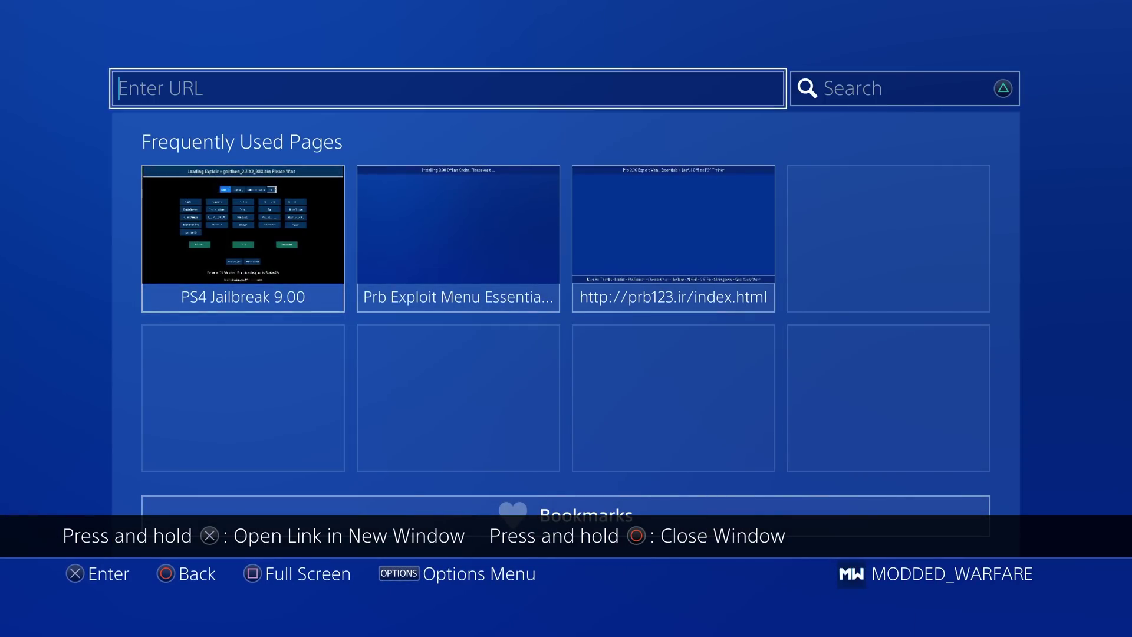
Enter prb123.ir as the start of the web address in the Internet Browser's URL field, using the suggested completions.
{"action": "key", "text": "Return"}
{"action": "key", "text": "Right"}
{"action": "key", "text": "Right"}
{"action": "key", "text": "Right"}
{"action": "key", "text": "Right"}
{"action": "key", "text": "Up"}
{"action": "key", "text": "Return"}
{"action": "key", "text": "Left"}
{"action": "key", "text": "Left"}
{"action": "key", "text": "Left"}
{"action": "key", "text": "Left"}
{"action": "key", "text": "Left"}
{"action": "key", "text": "Left"}
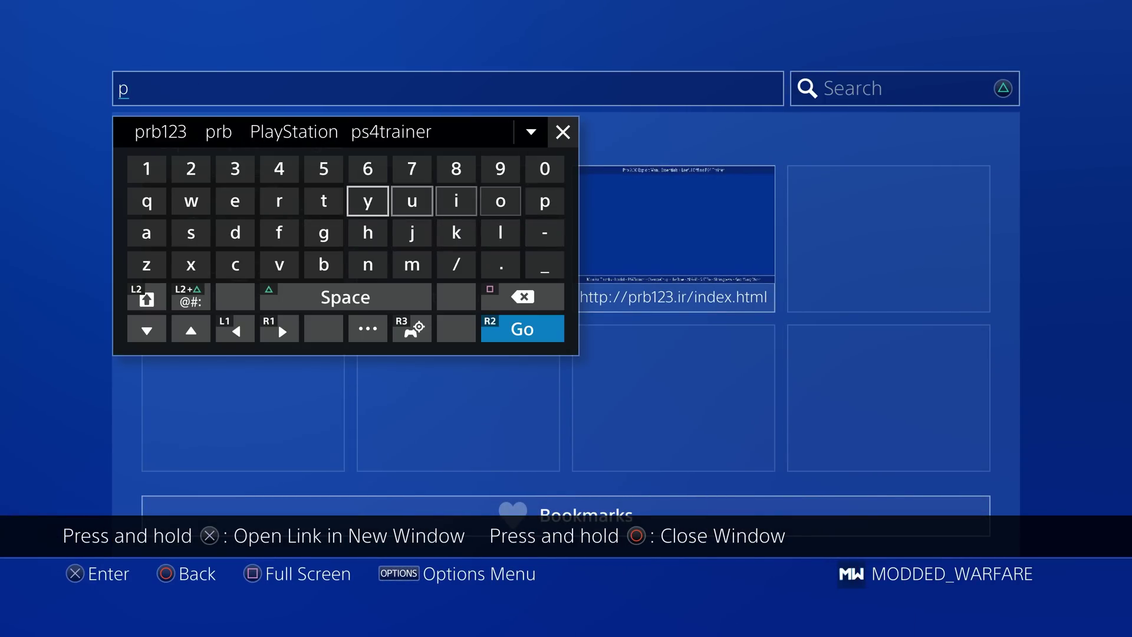
{"action": "key", "text": "Return"}
{"action": "key", "text": "Down"}
{"action": "key", "text": "Left"}
{"action": "key", "text": "Left"}
{"action": "key", "text": "Left"}
{"action": "key", "text": "Up"}
{"action": "key", "text": "Up"}
{"action": "key", "text": "Up"}
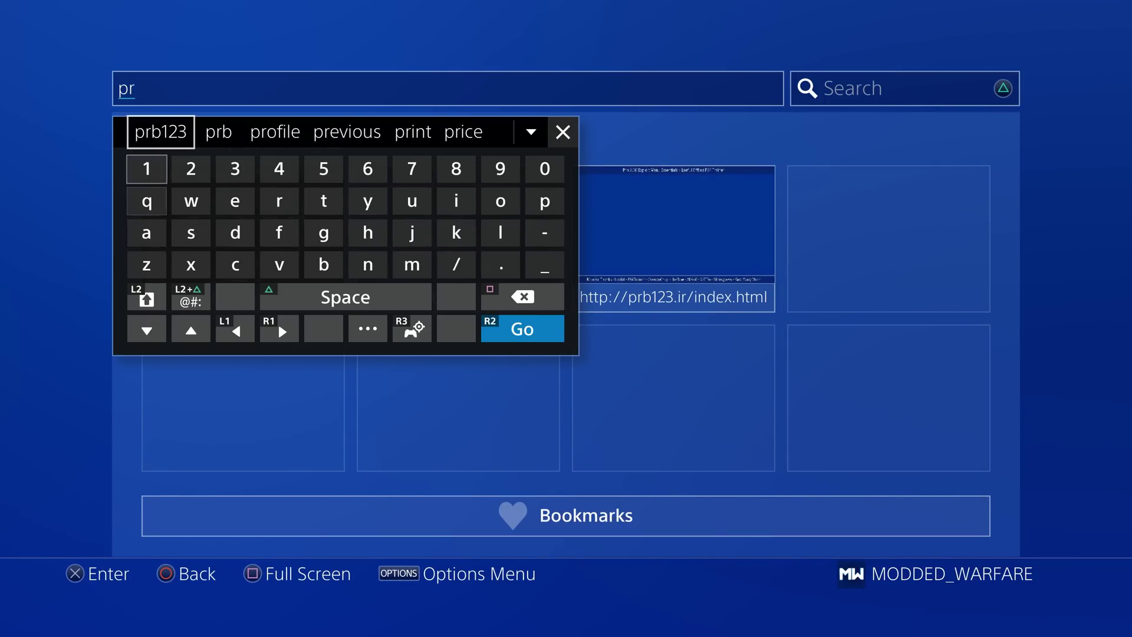
{"action": "key", "text": "Return"}
{"action": "key", "text": "Up"}
{"action": "key", "text": "Return"}
Extend the web address with the page path /23X.
{"action": "key", "text": "Right"}
{"action": "key", "text": "Right"}
{"action": "key", "text": "Right"}
{"action": "key", "text": "Right"}
{"action": "key", "text": "Right"}
{"action": "key", "text": "Right"}
{"action": "key", "text": "Right"}
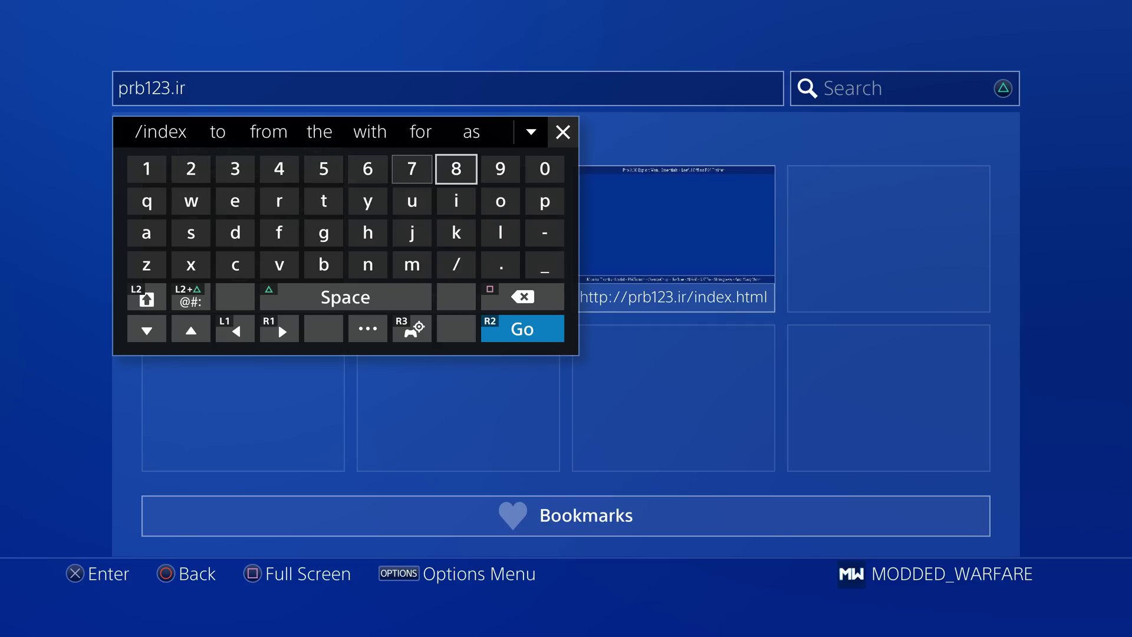
{"action": "key", "text": "Down"}
{"action": "key", "text": "Down"}
{"action": "key", "text": "Down"}
{"action": "type", "text": "23X"}
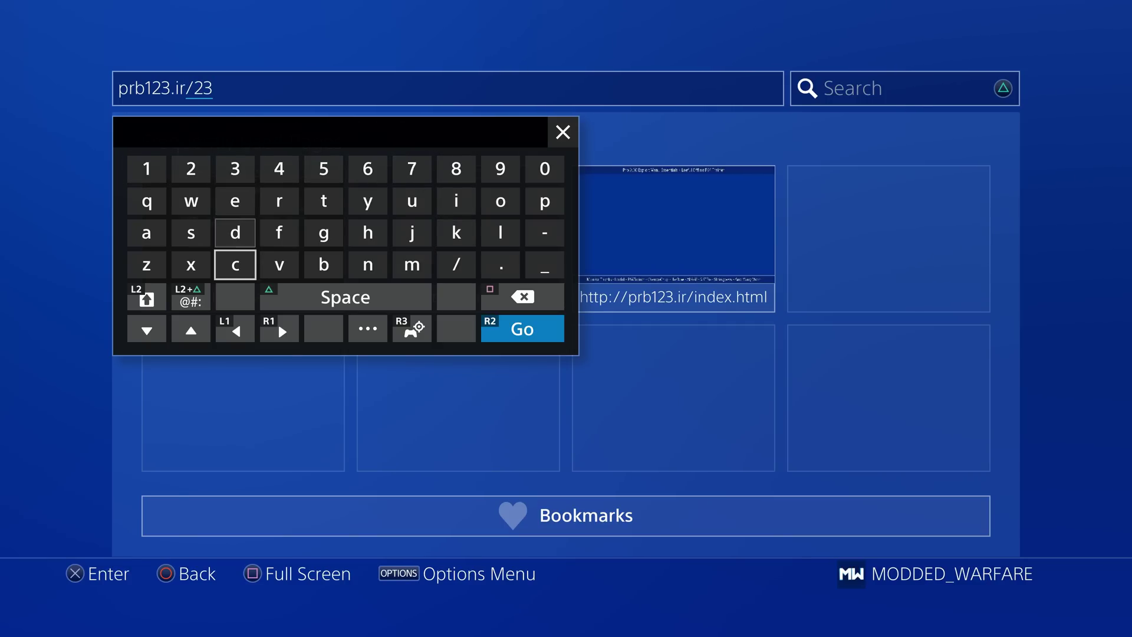
Add the extension .html so that the address reads prb123.ir/23X.html.
{"action": "key", "text": "Right"}
{"action": "key", "text": "Right"}
{"action": "key", "text": "Right"}
{"action": "key", "text": "Right"}
{"action": "key", "text": "Right"}
{"action": "key", "text": "Right"}
{"action": "key", "text": "Right"}
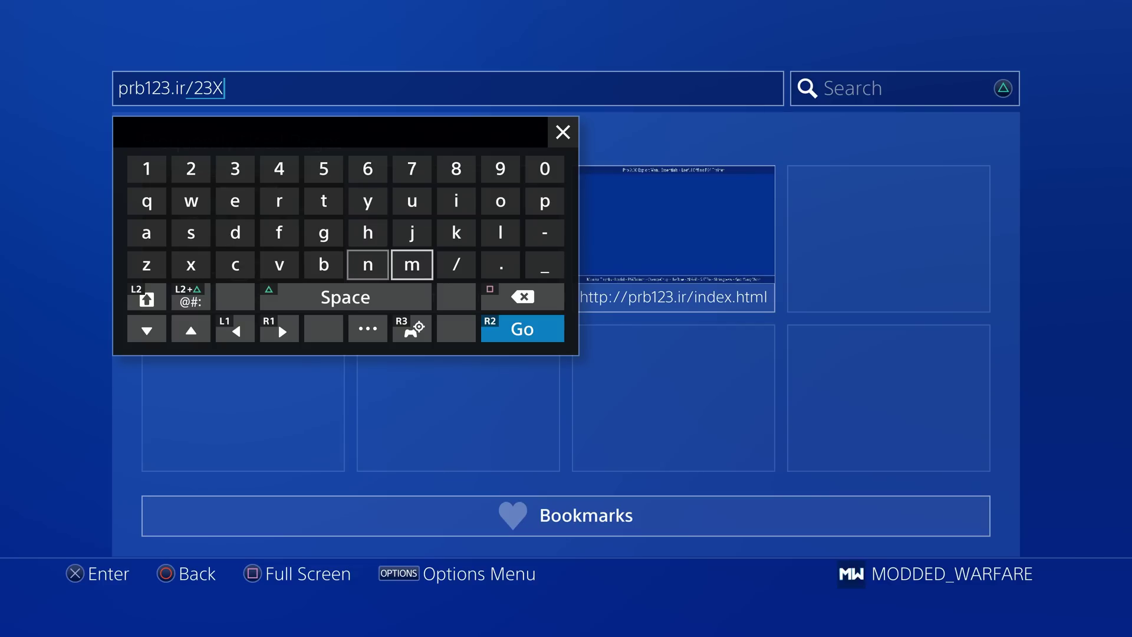
{"action": "key", "text": "Up"}
{"action": "key", "text": "Down"}
{"action": "type", "text": "."}
{"action": "key", "text": "Left"}
{"action": "key", "text": "Left"}
{"action": "key", "text": "Up"}
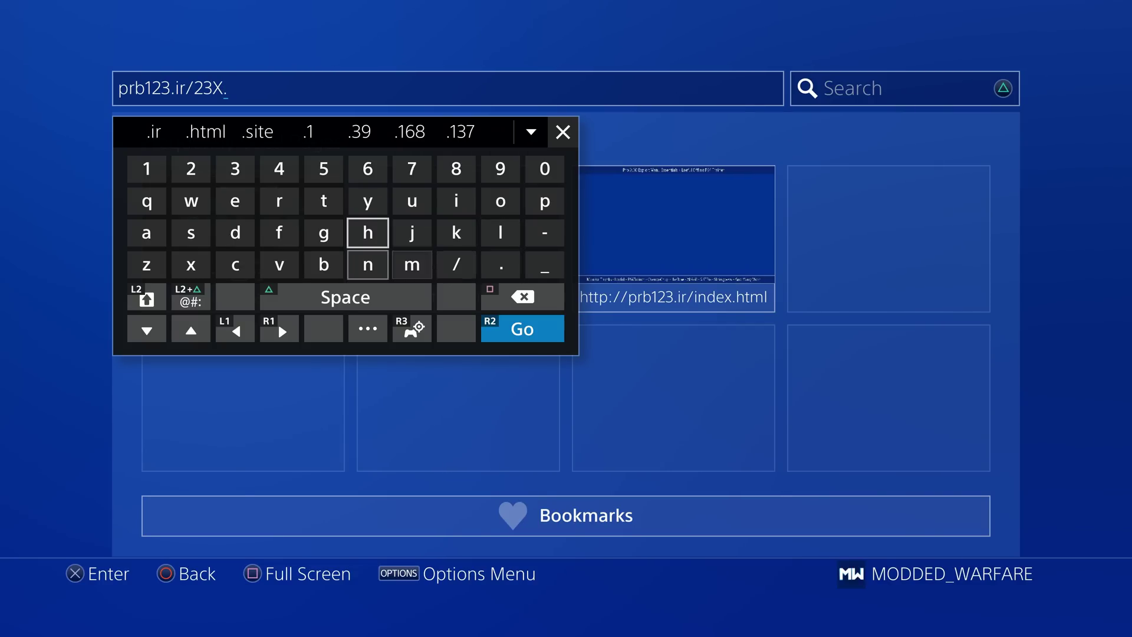
{"action": "type", "text": "h"}
{"action": "key", "text": "Left"}
{"action": "key", "text": "Left"}
{"action": "key", "text": "Left"}
{"action": "key", "text": "Left"}
{"action": "key", "text": "Up"}
{"action": "key", "text": "Up"}
{"action": "key", "text": "Up"}
{"action": "key", "text": "Left"}
{"action": "key", "text": "Return"}
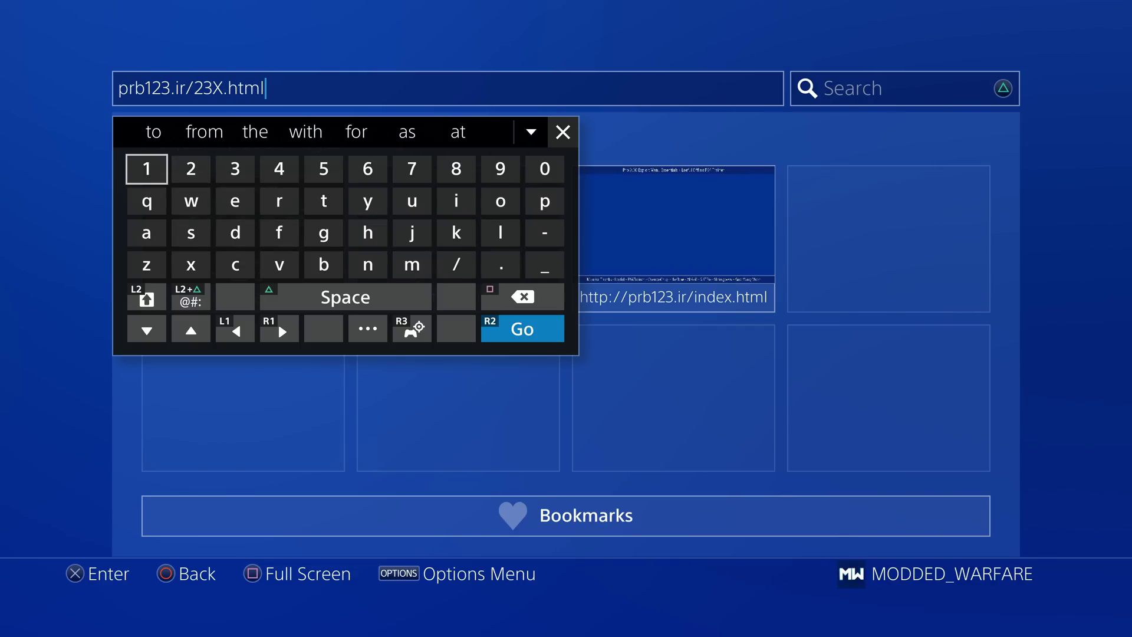